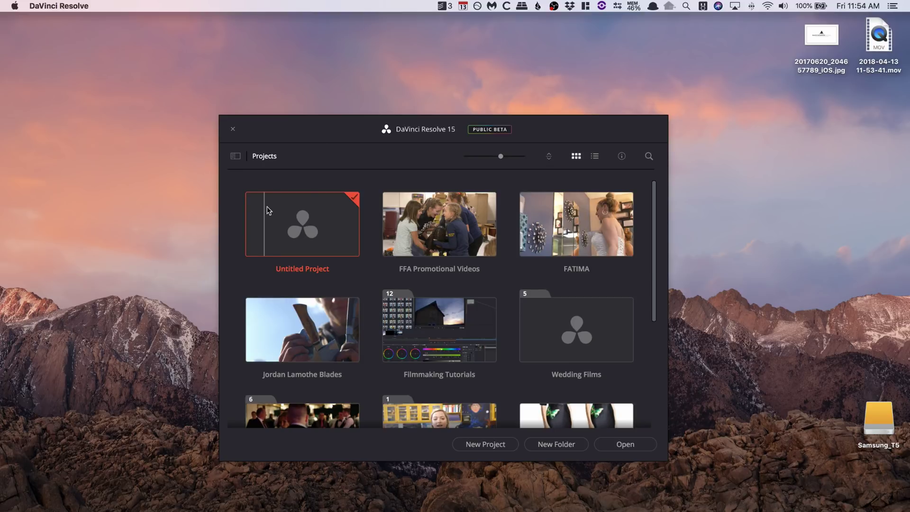
Open the Jordan Lamothe Blades project from the project manager.
mouse_move(337, 127)
mouse_down()
mouse_move(349, 146)
mouse_move(342, 138)
mouse_up()
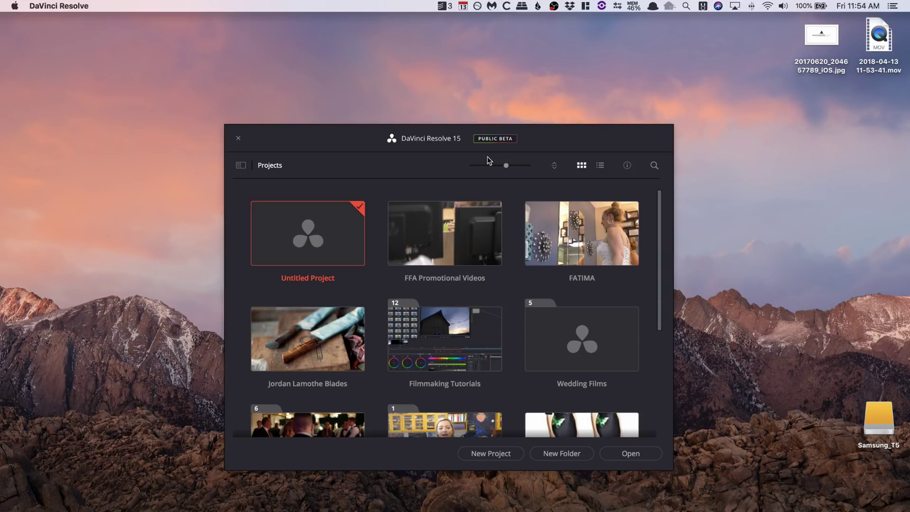
double_click(310, 338)
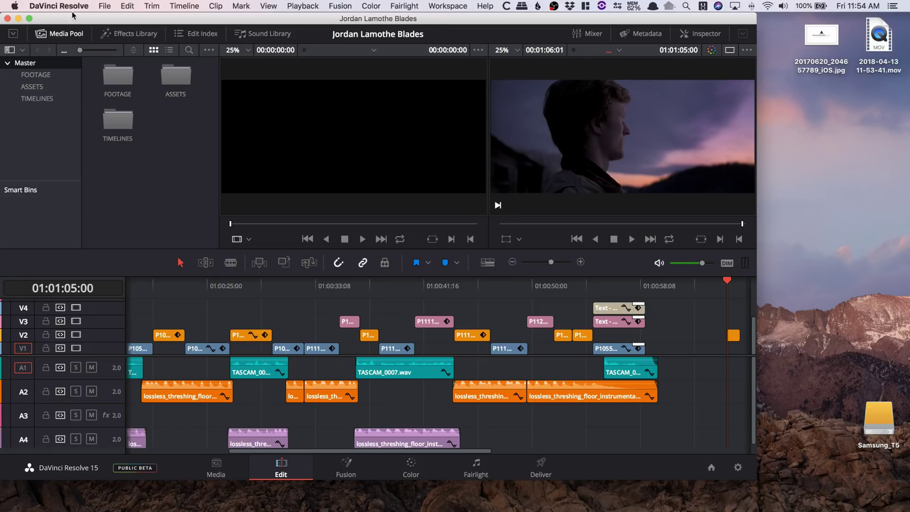
Enlarge the project window to fill the screen and reset the interface to its default layout.
click(27, 18)
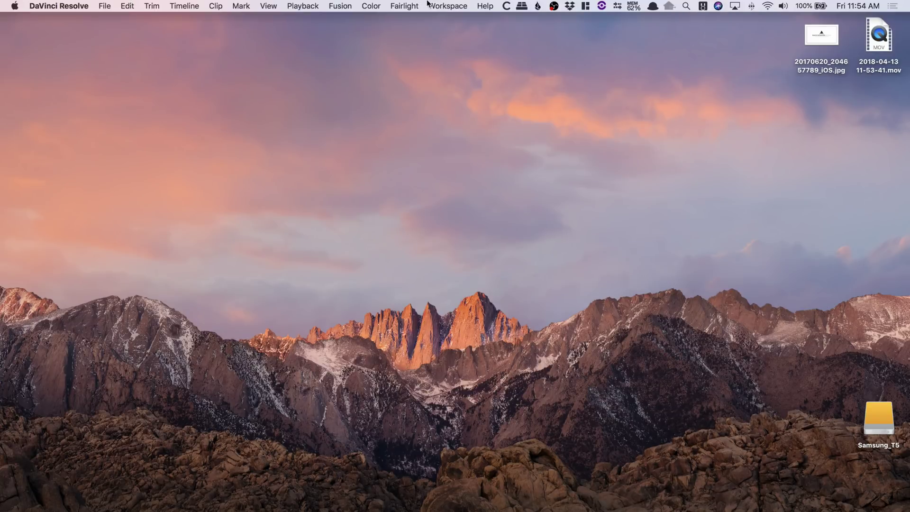
click(447, 6)
click(461, 193)
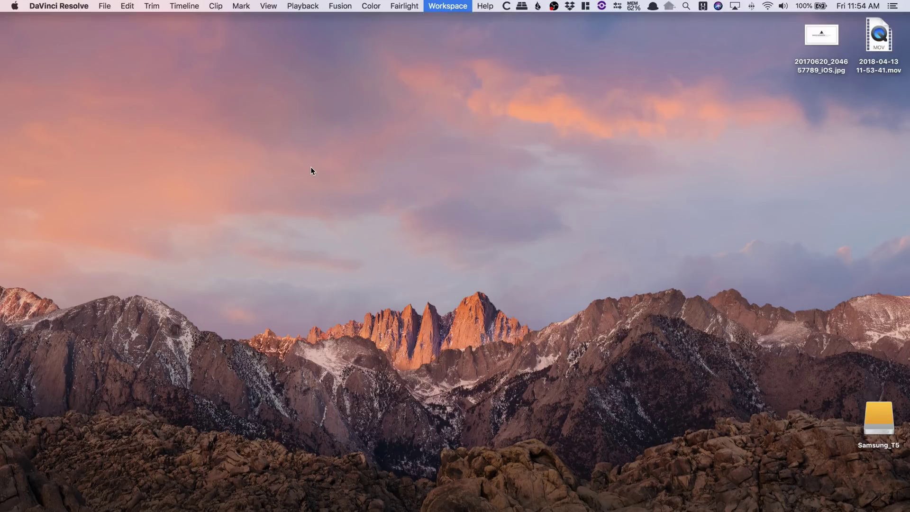
drag(721, 426, 909, 511)
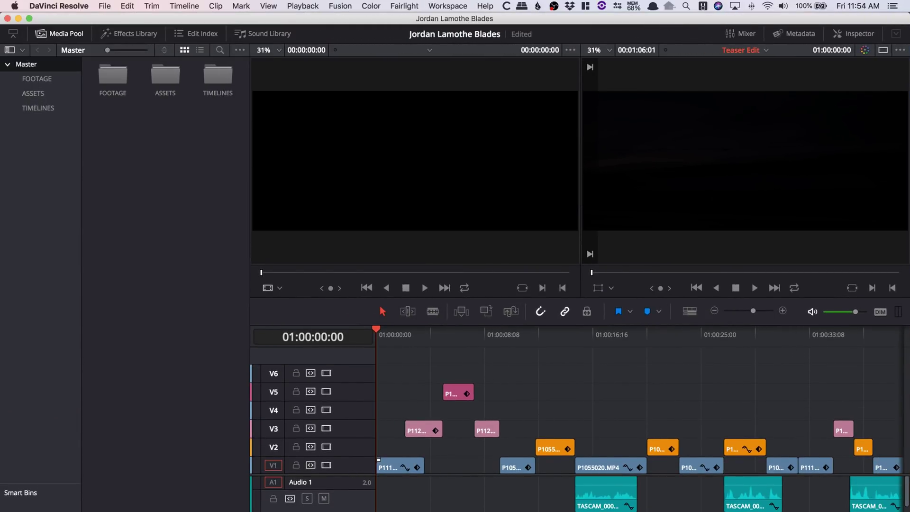
click(449, 6)
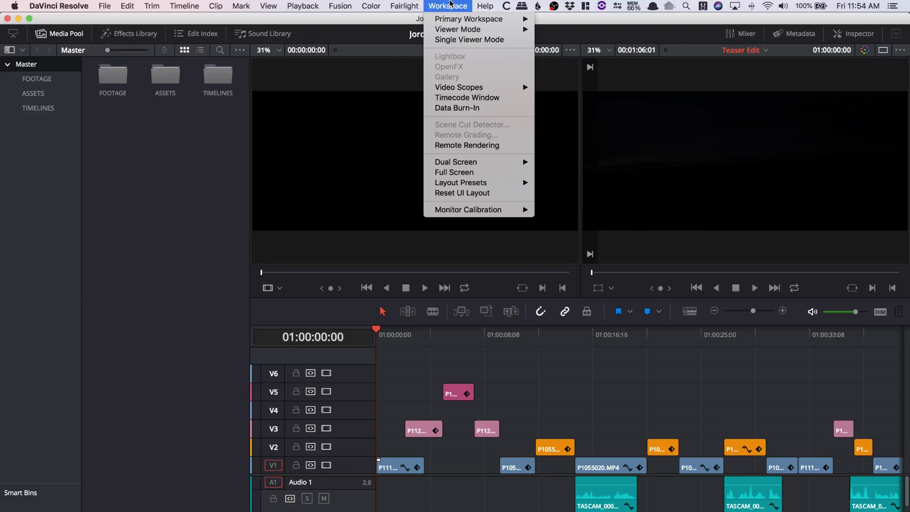
click(458, 193)
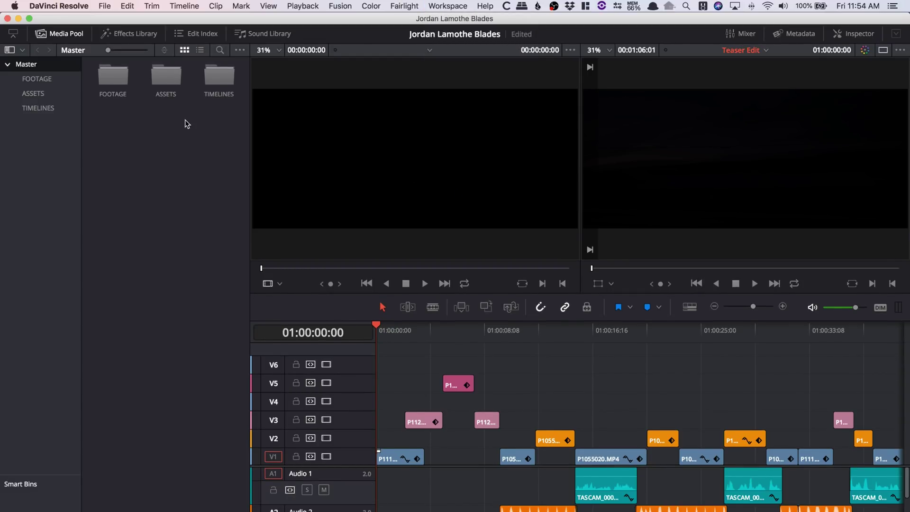
Reduce the media pool to half height so the timeline spans the full window width.
click(12, 36)
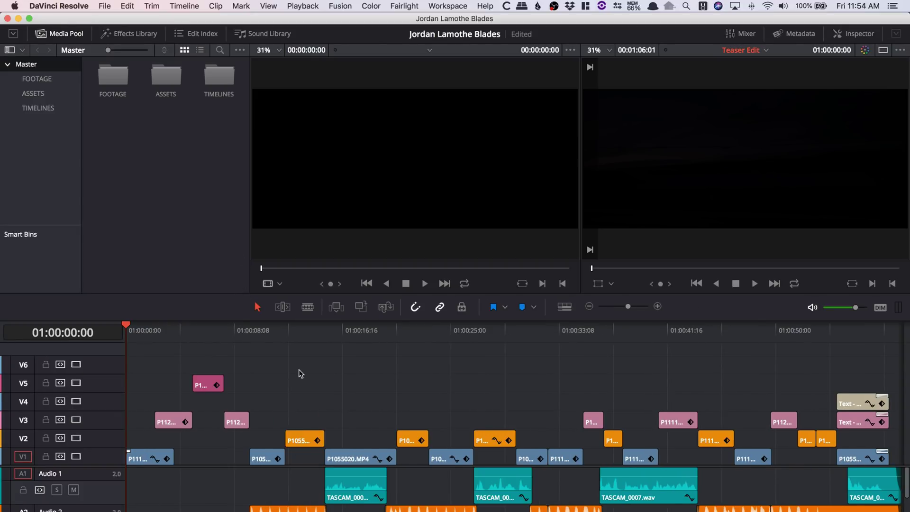
scroll(301, 371, down, 1)
Examine the commands available for the FOOTAGE bin on the Media page, and return to the Edit page.
key(shift+2)
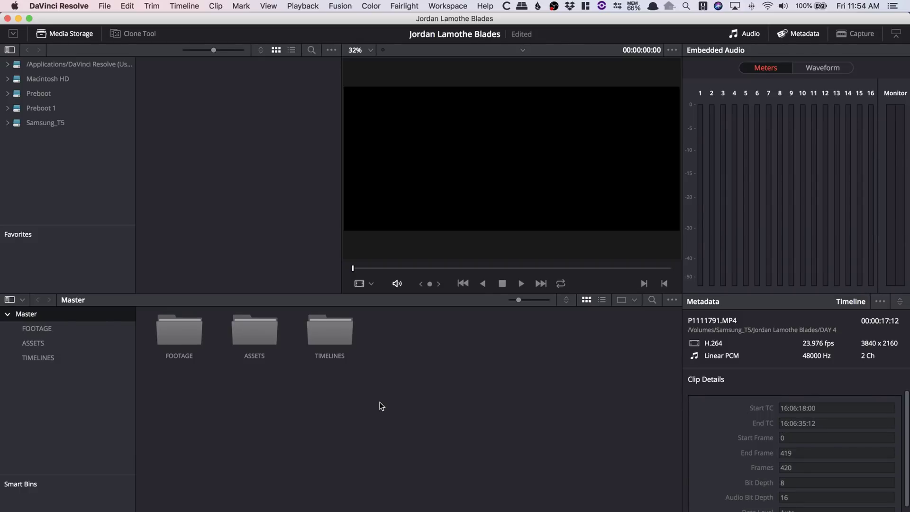
right_click(162, 327)
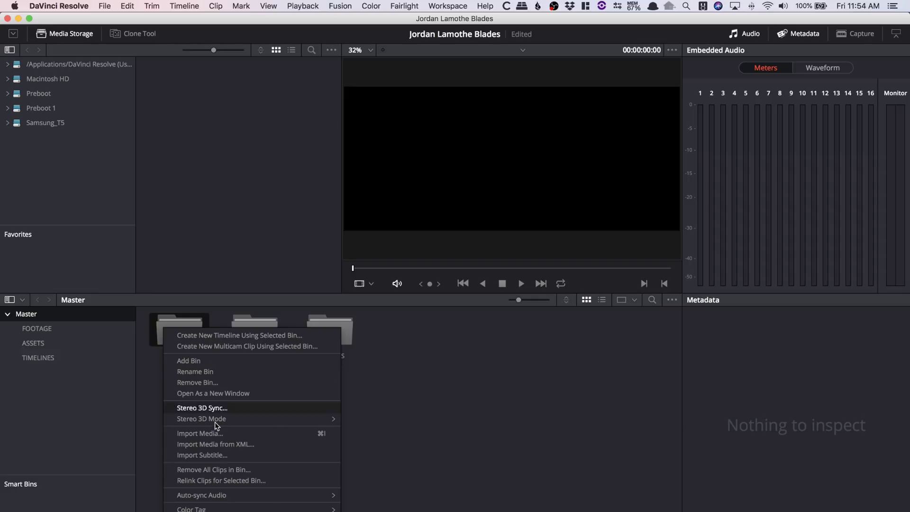
click(418, 406)
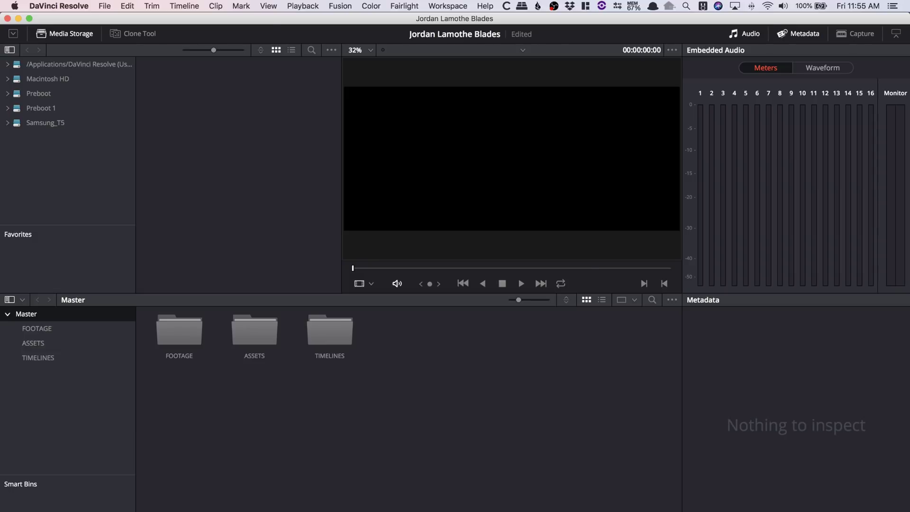
key(shift+4)
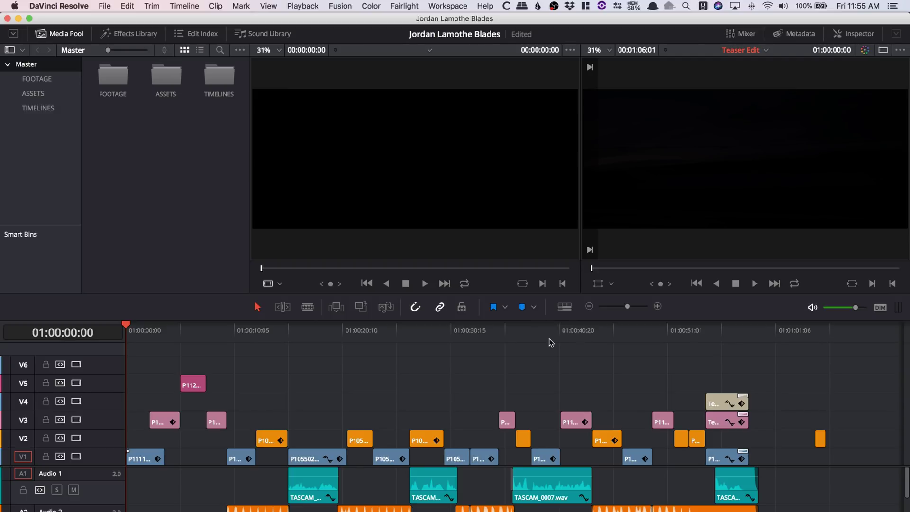
Set the video and audio track heights to their minimum and raise the divider between video and audio tracks.
click(566, 308)
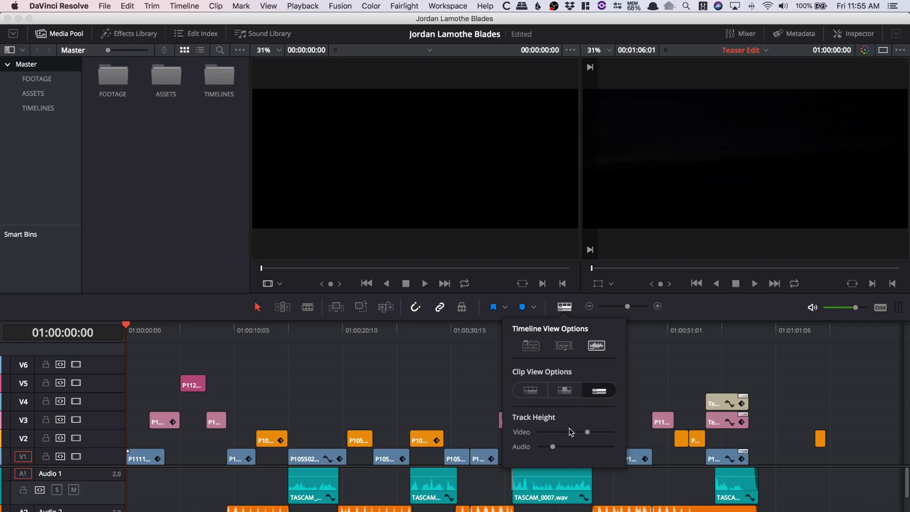
click(536, 446)
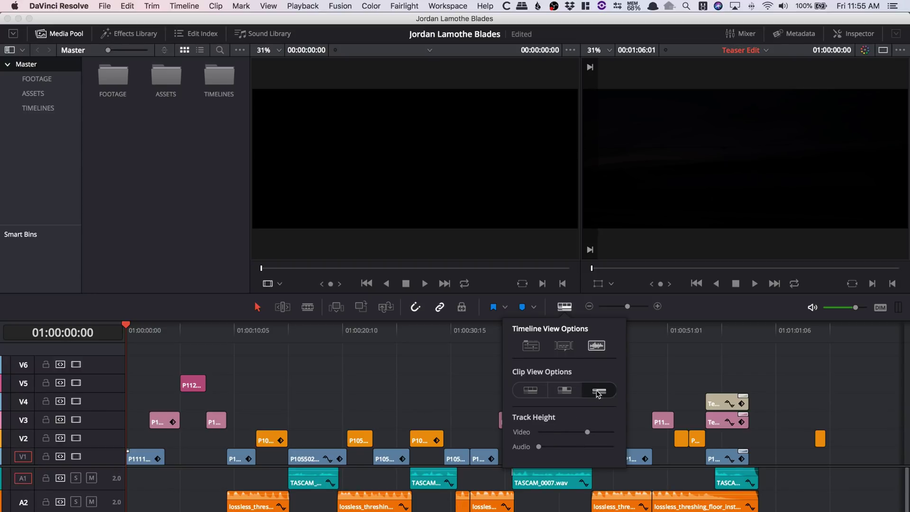
drag(563, 432, 515, 433)
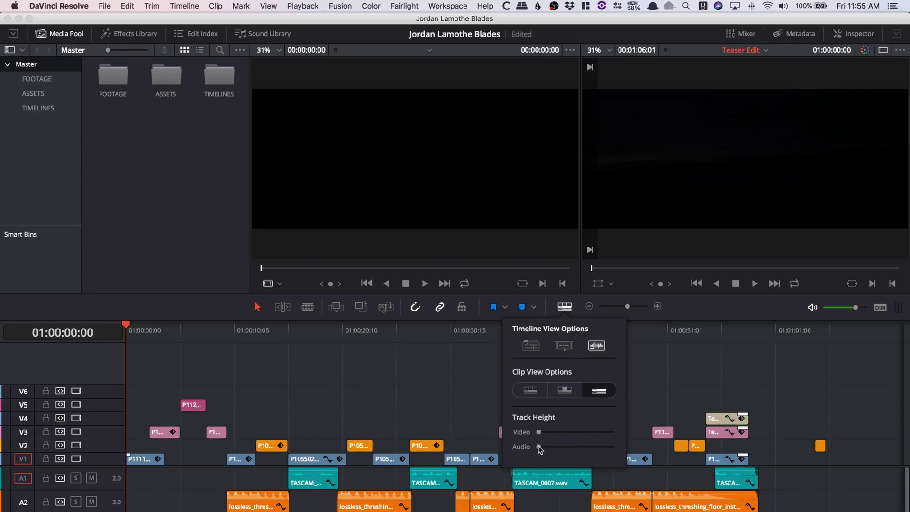
drag(116, 468, 109, 424)
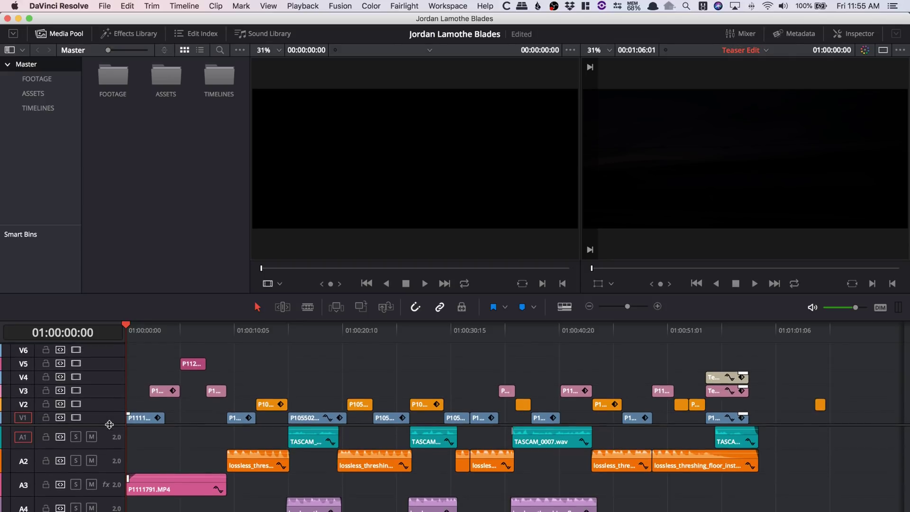
Enable stacked timelines in the timeline view options.
click(567, 308)
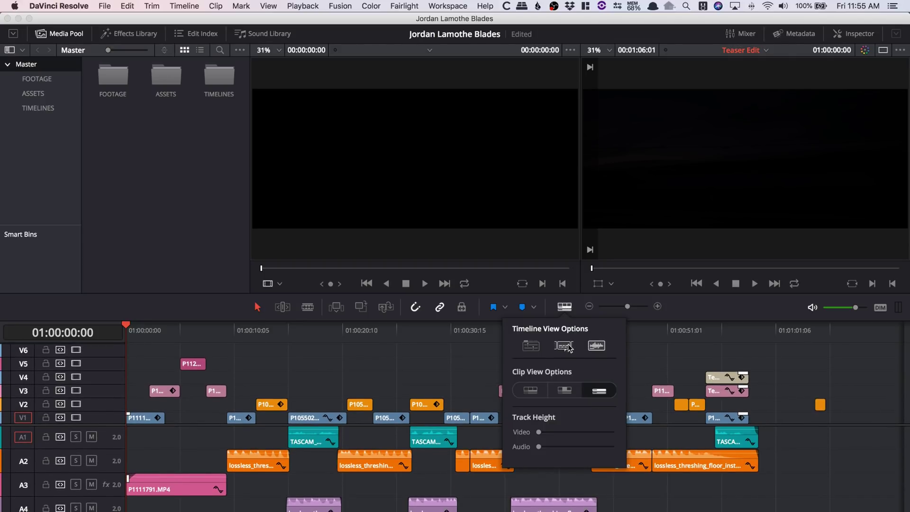
click(532, 346)
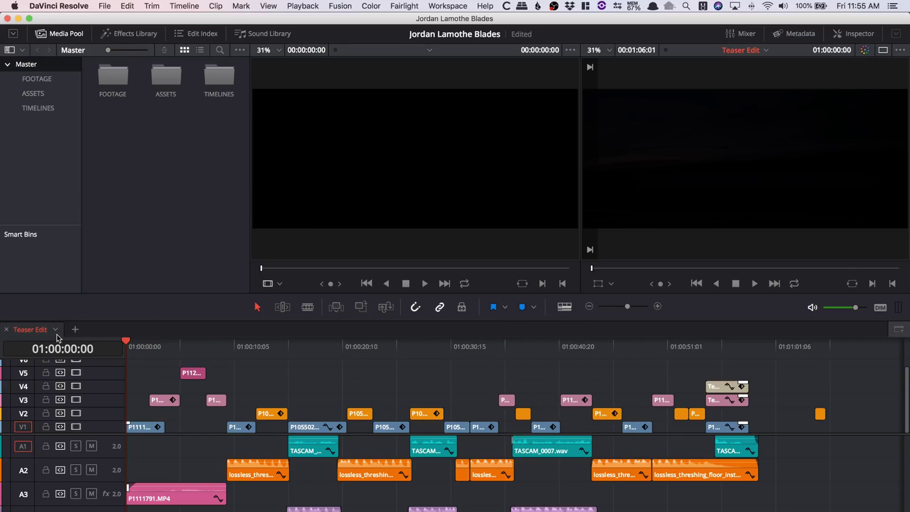
Create an empty timeline named TEST 2 in the TIMELINES bin.
double_click(229, 72)
right_click(158, 145)
mouse_move(175, 157)
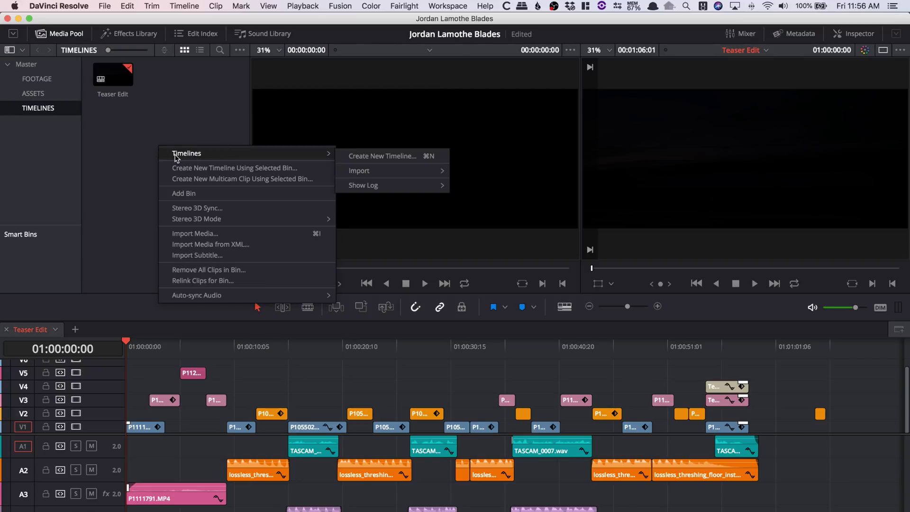
click(347, 153)
text(TEST 2)
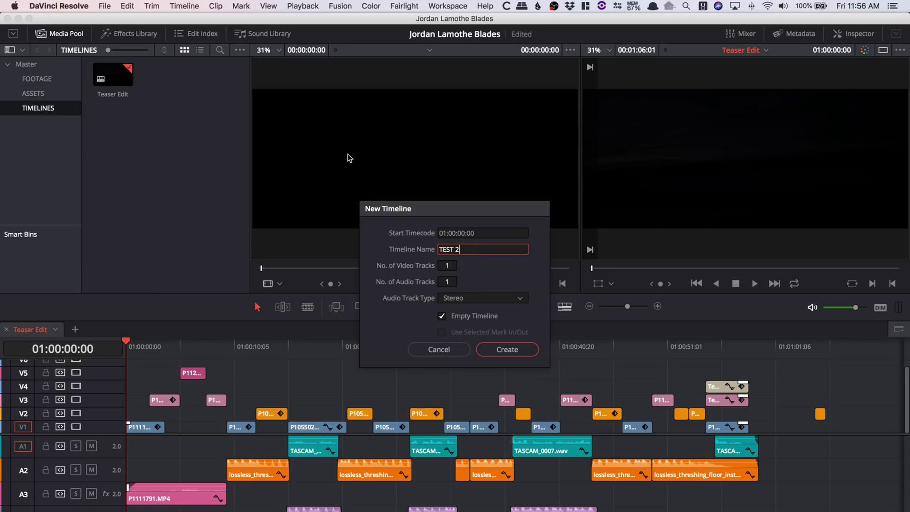
key(Return)
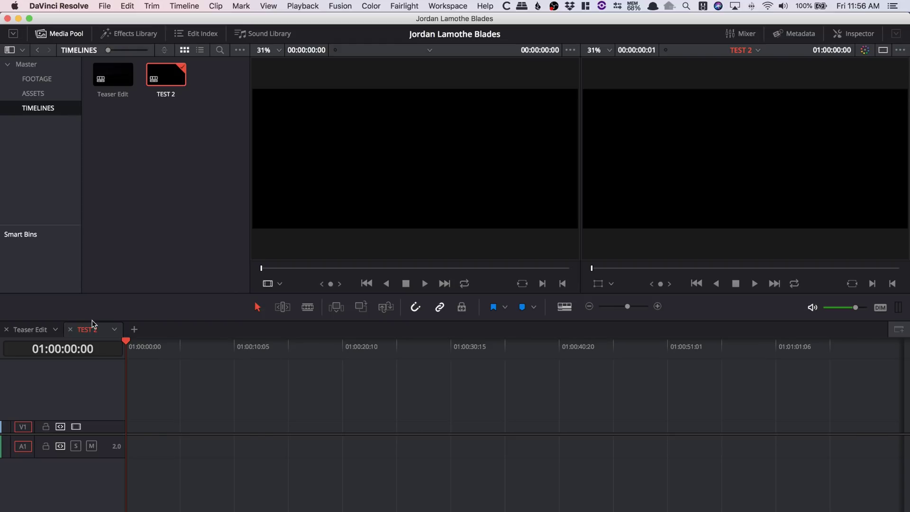
Alternate between the Teaser Edit and TEST 2 timelines, and close TEST 2 while keeping Teaser Edit open.
click(40, 331)
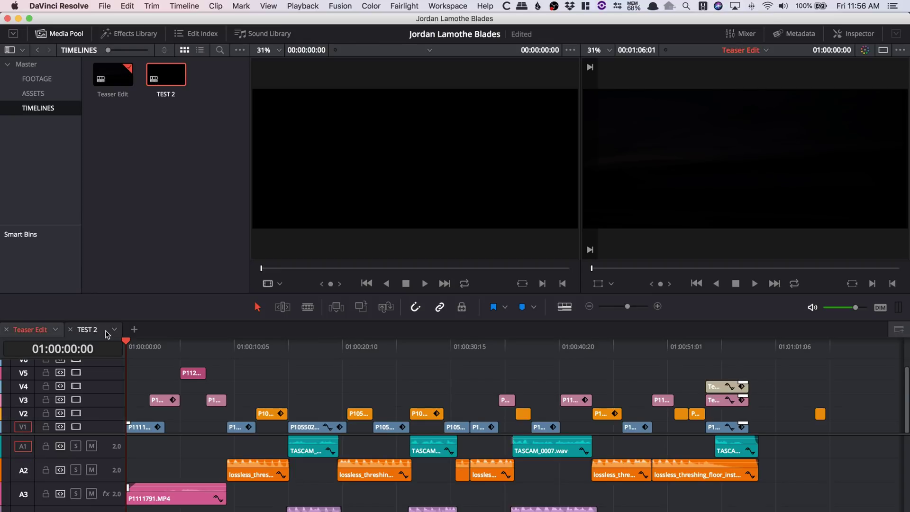
click(101, 329)
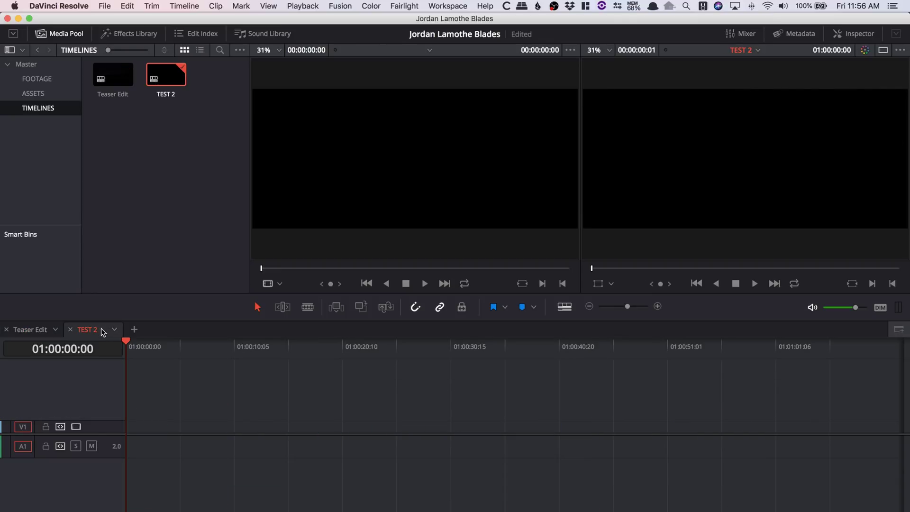
click(30, 331)
click(70, 329)
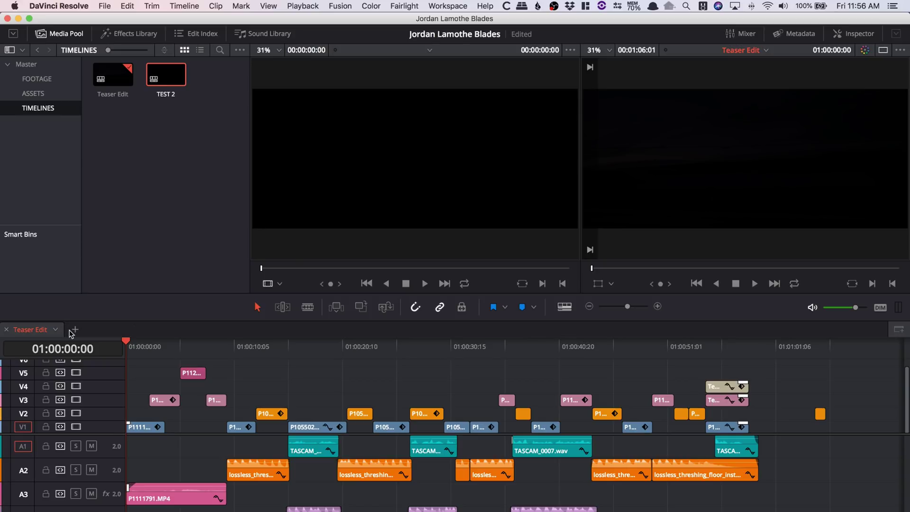
Swap the open timeline to TEST 2 and back to Teaser Edit using the timeline selector.
click(55, 329)
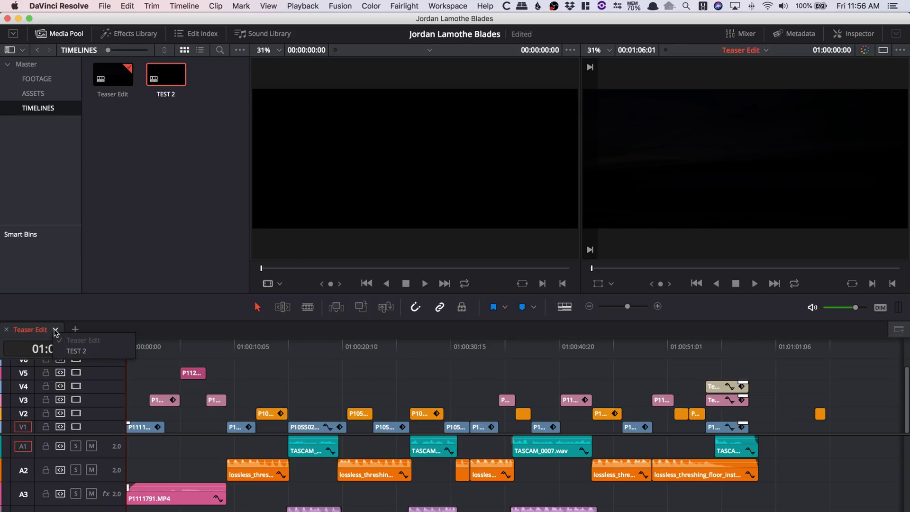
click(69, 351)
click(51, 329)
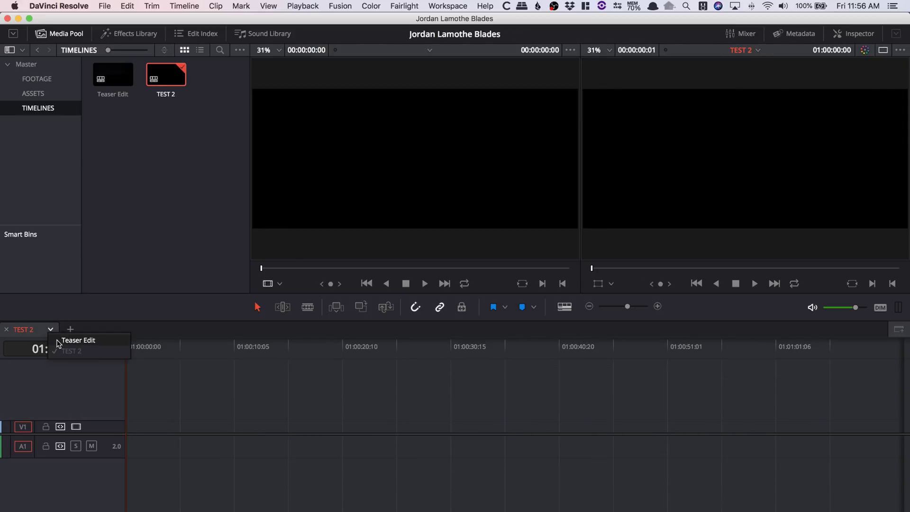
click(57, 342)
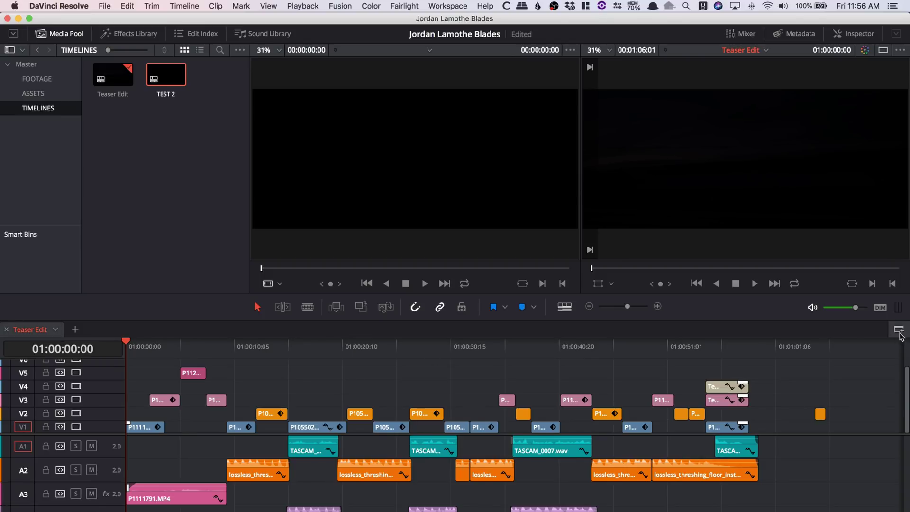
Add a second stacked timeline pane and load the TEST 2 timeline in it.
click(898, 330)
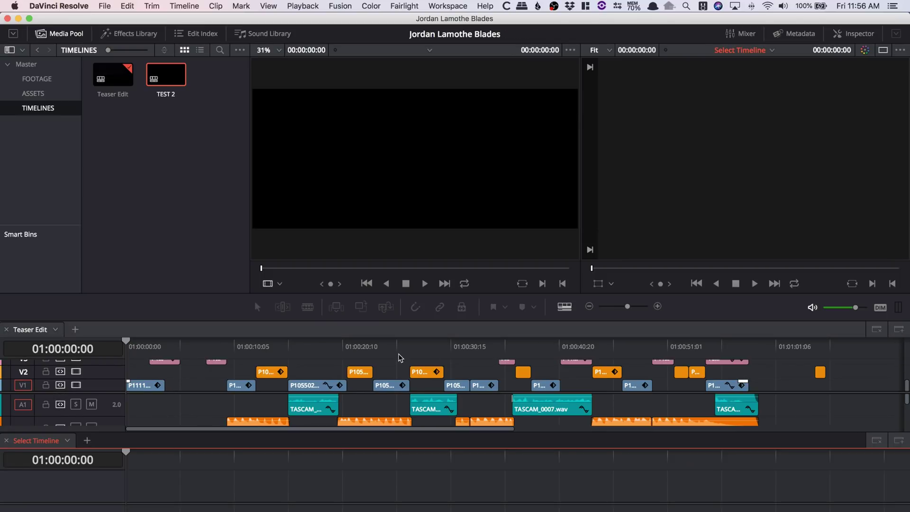
click(68, 440)
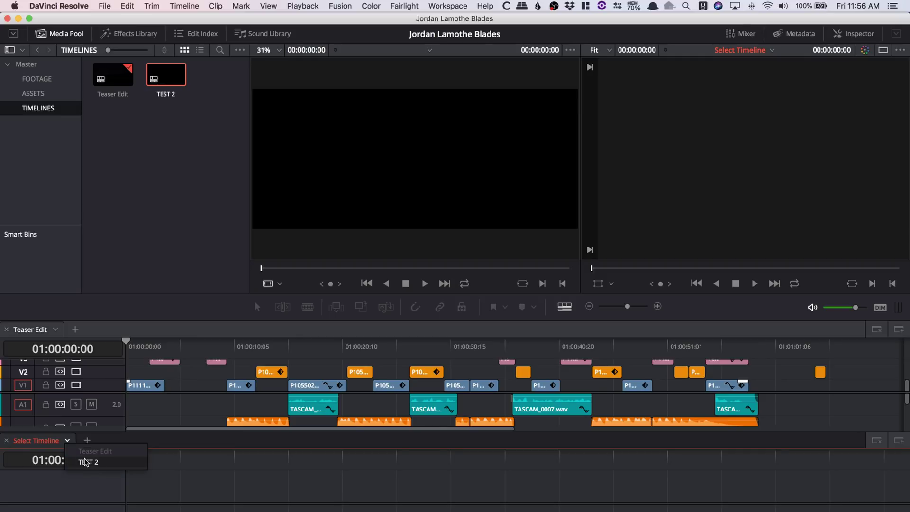
click(88, 461)
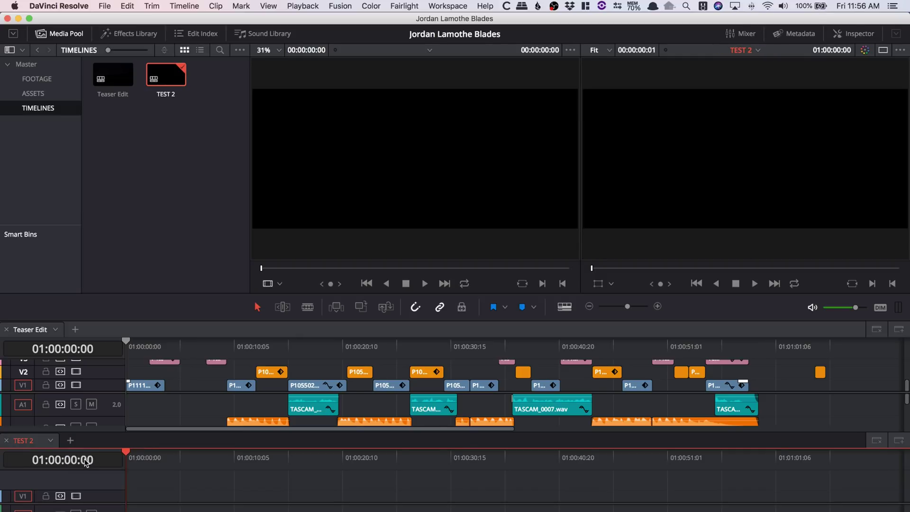
Place the P1055007.MP4 clip from the FOOTAGE bin at the start of the TEST 2 timeline's V1 track.
click(36, 79)
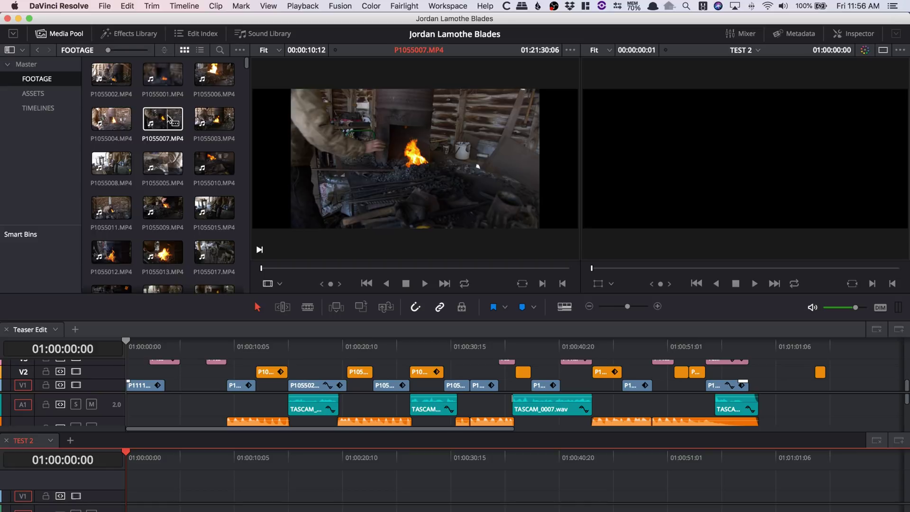
drag(156, 121, 129, 498)
Position the playhead at 01:00:02:15 in TEST 2 and at 01:00:11:08 in Teaser Edit.
click(153, 456)
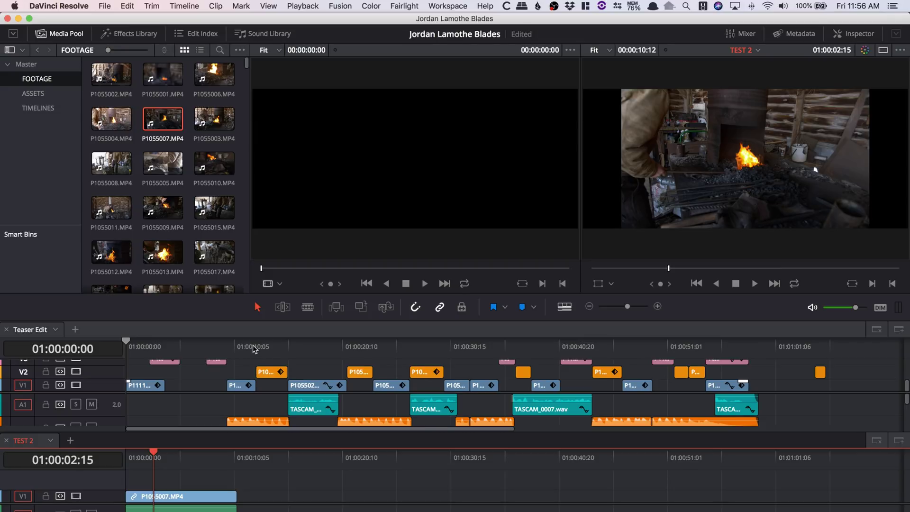
click(245, 348)
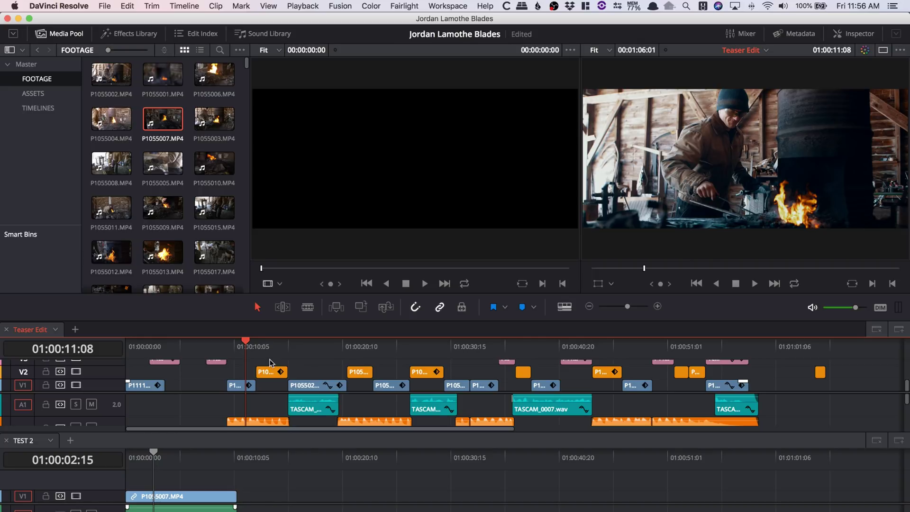
click(218, 291)
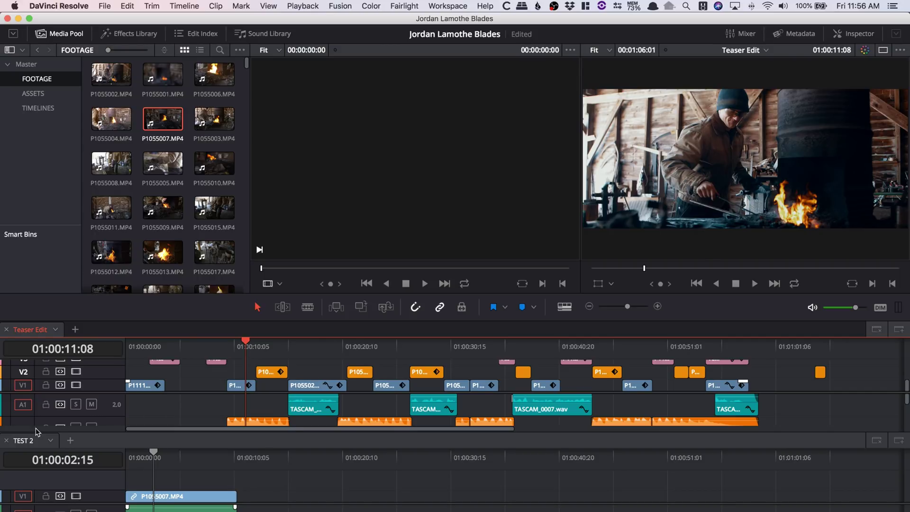
Add a third stacked timeline pane below TEST 2.
click(898, 440)
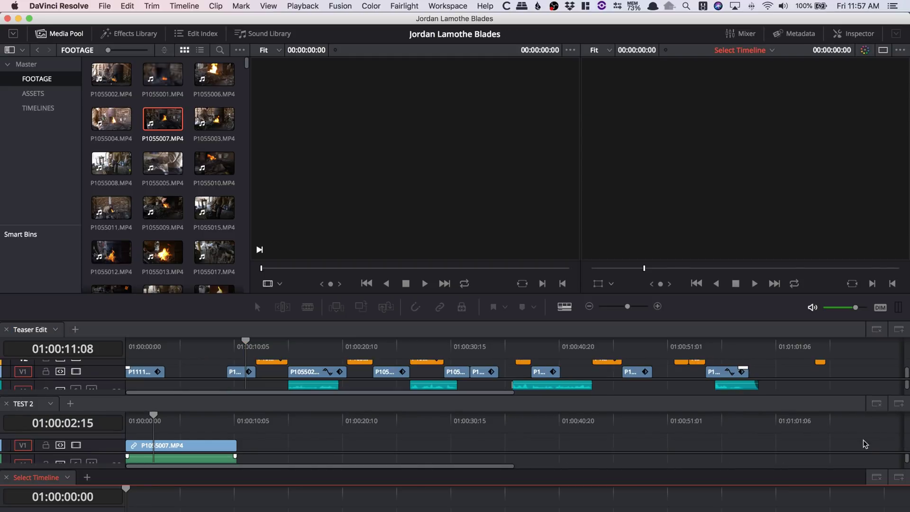
Remove the extra stacked timeline panes so only Teaser Edit is shown, and open the TIMELINES bin.
click(876, 477)
click(876, 441)
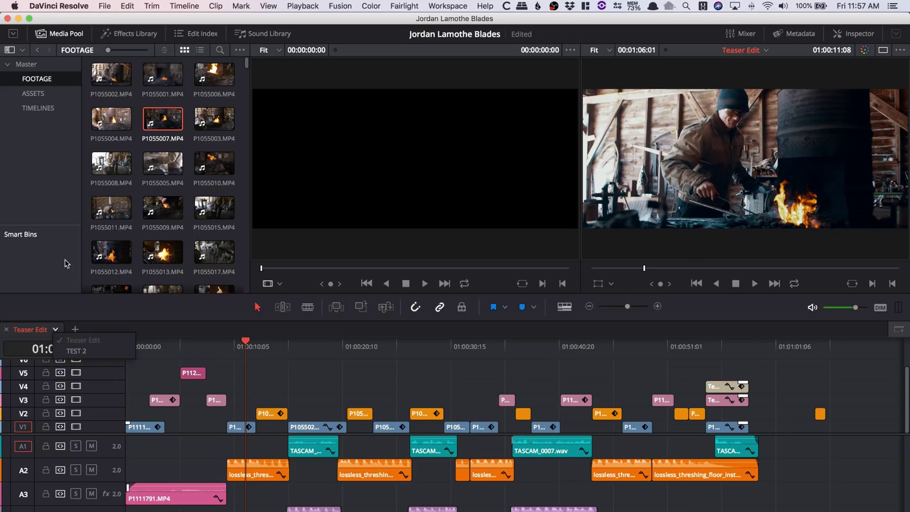
click(44, 110)
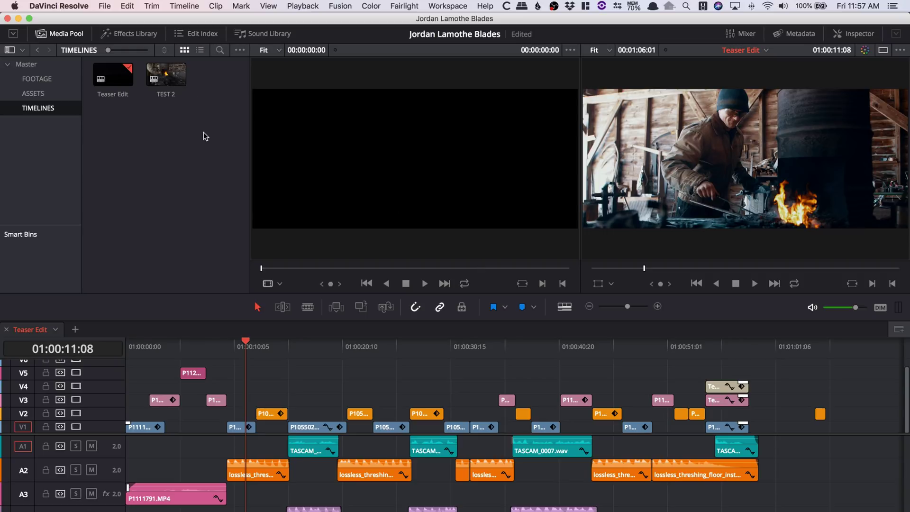
Browse the Titles and Fusion Titles presets in the Effects Library, and close the library.
click(137, 34)
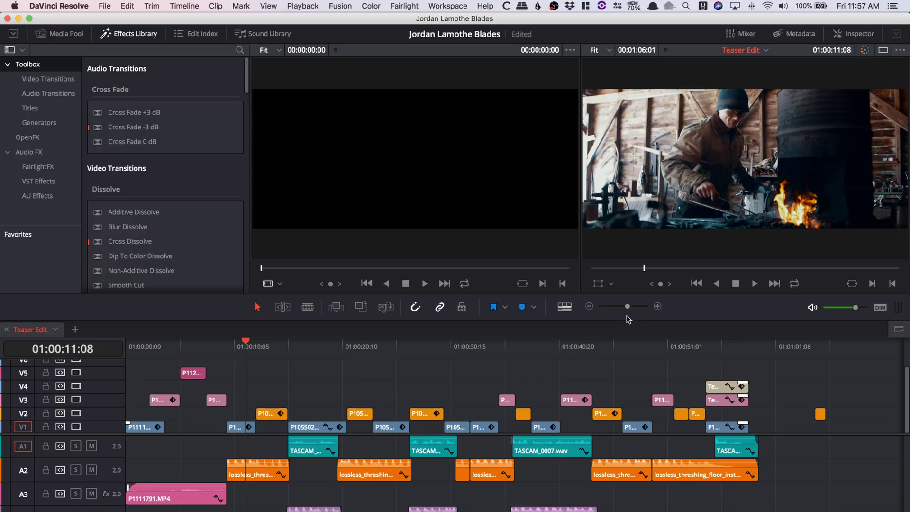
click(30, 108)
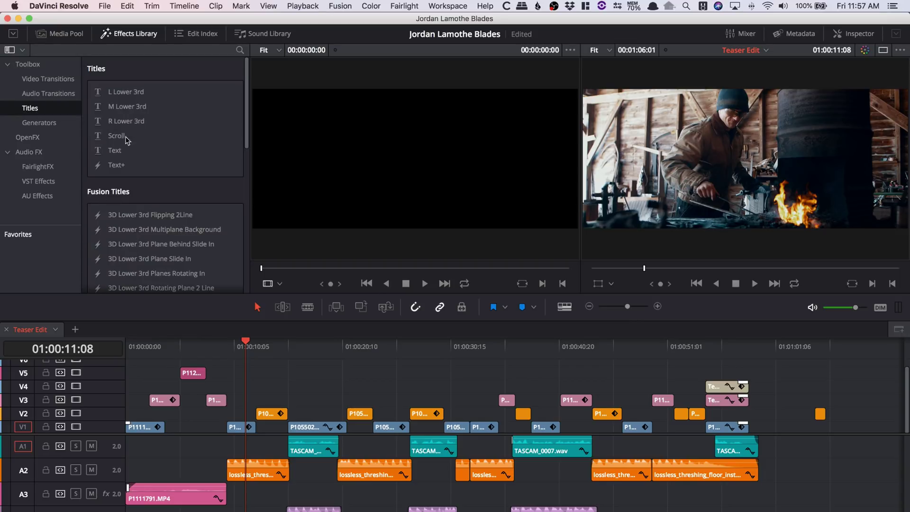
scroll(182, 149, down, 5)
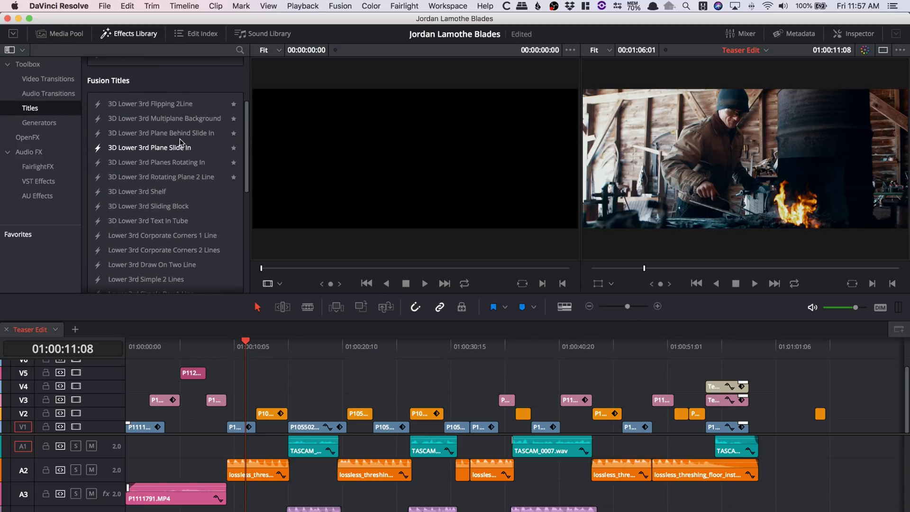
scroll(189, 205, down, 5)
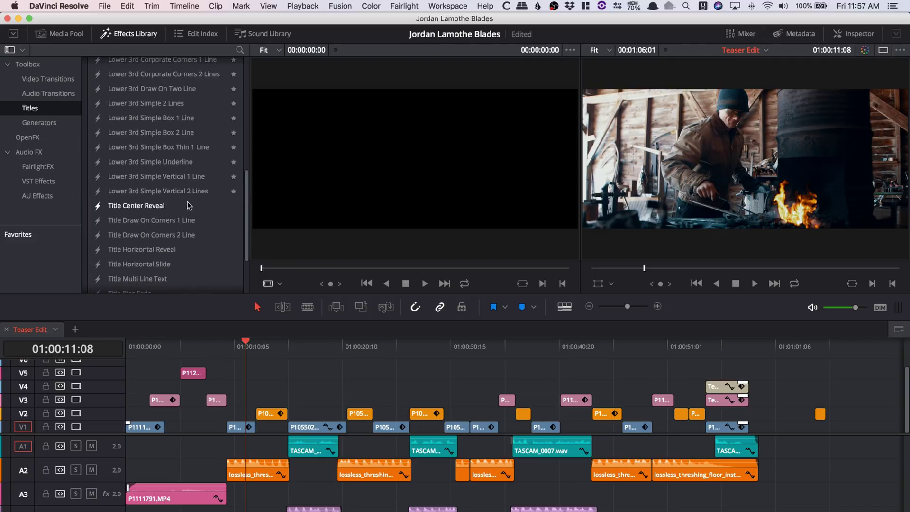
scroll(188, 205, up, 5)
scroll(189, 205, down, 8)
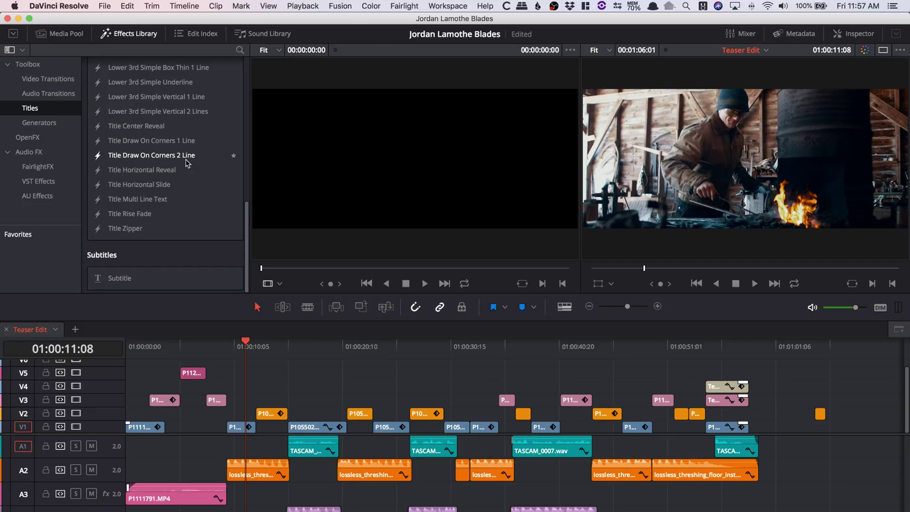
scroll(187, 163, up, 10)
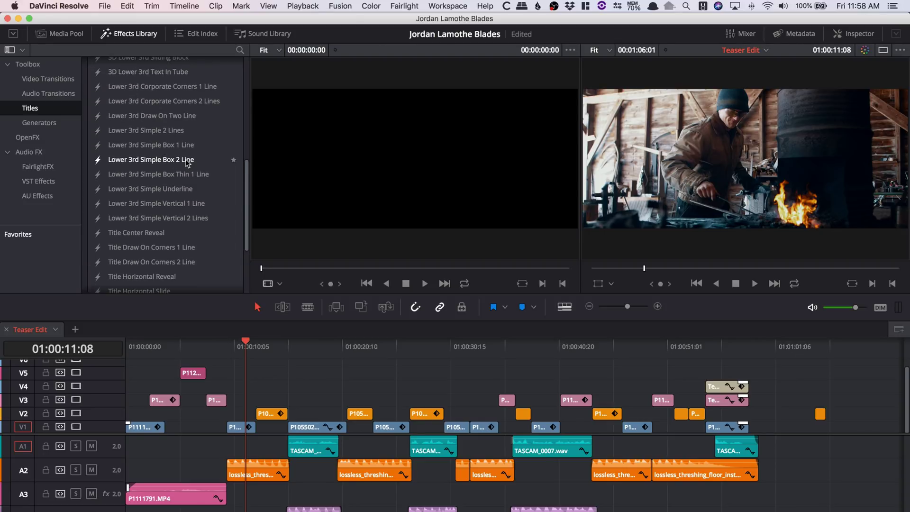
scroll(137, 161, up, 5)
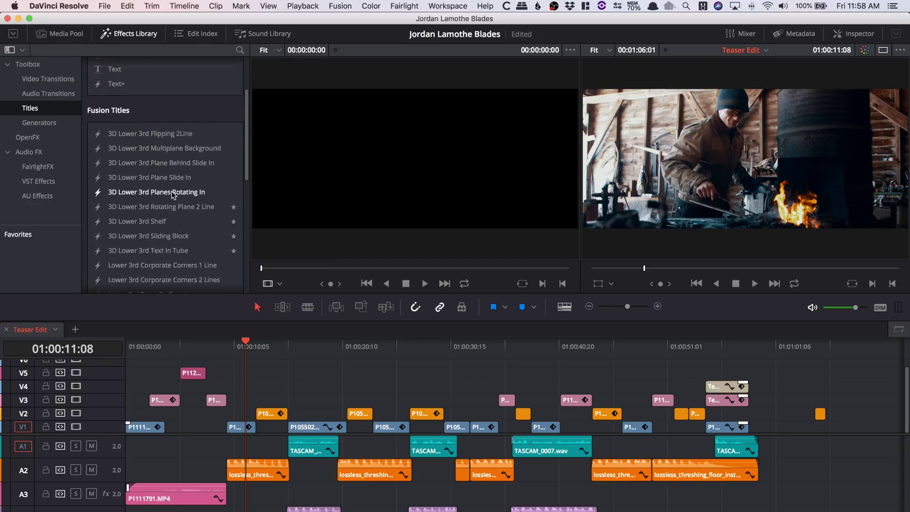
scroll(135, 205, down, 5)
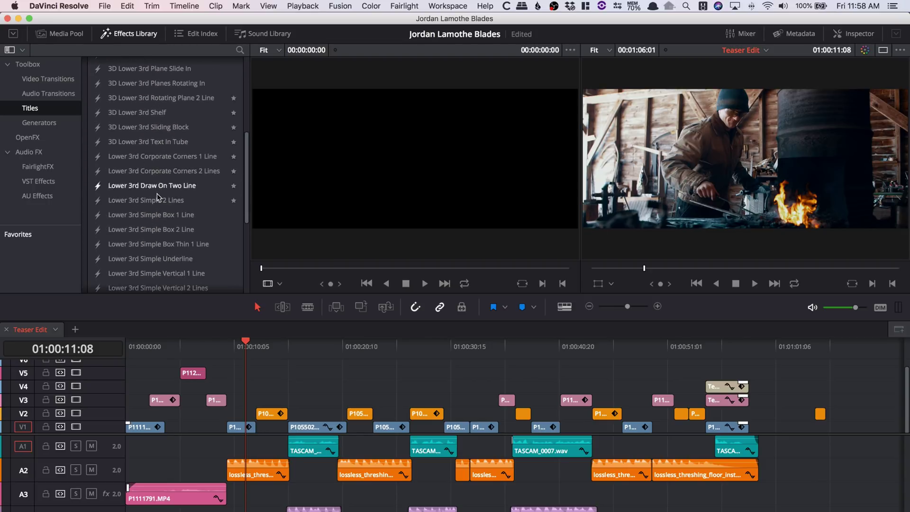
scroll(175, 201, down, 3)
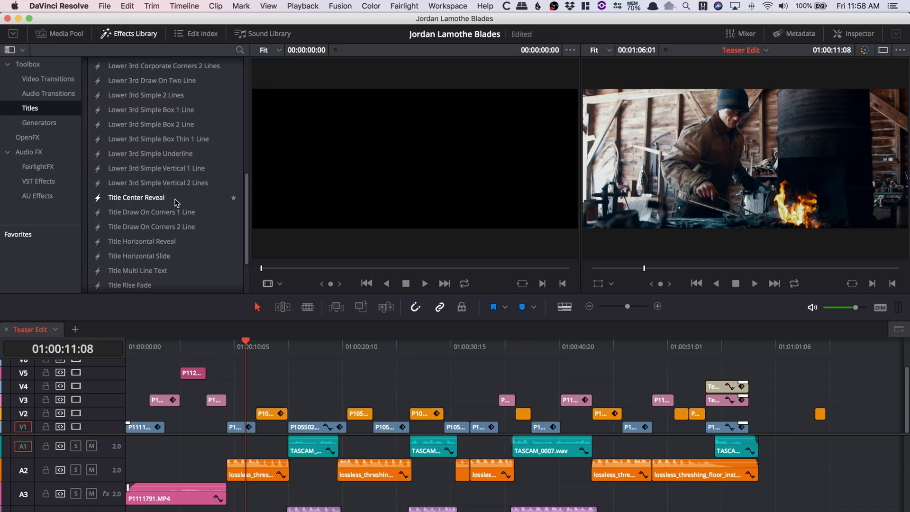
scroll(174, 200, down, 3)
scroll(164, 144, up, 6)
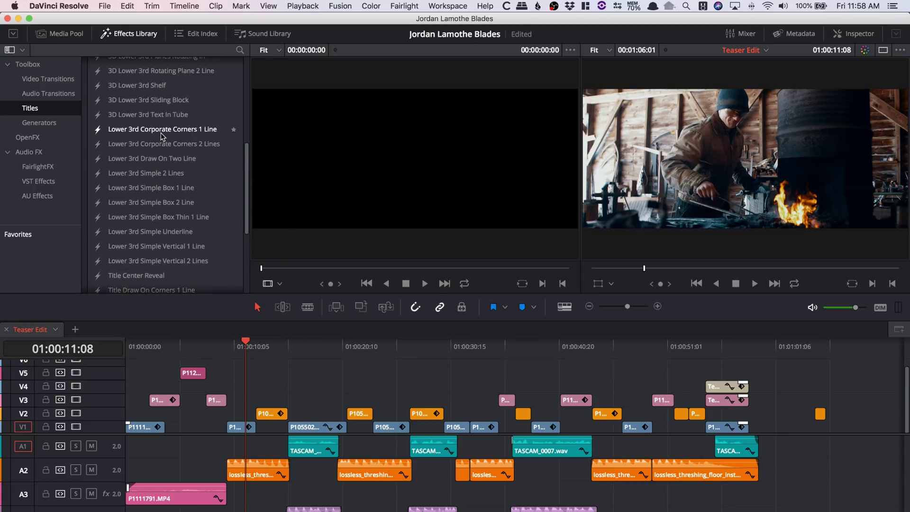
scroll(161, 133, up, 3)
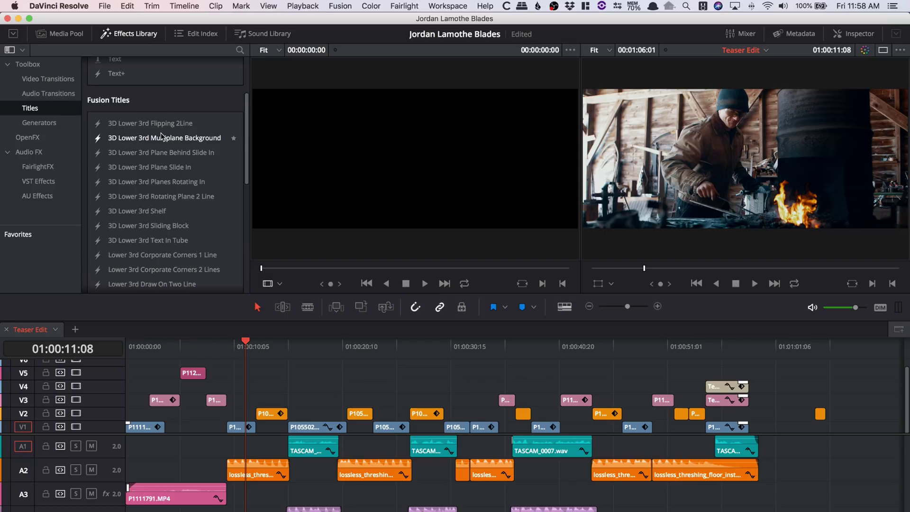
scroll(157, 171, down, 2)
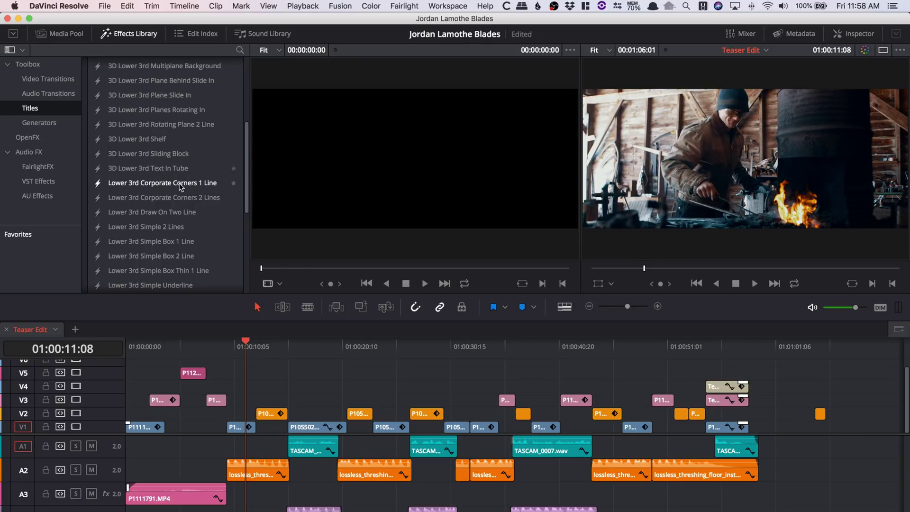
scroll(179, 187, down, 4)
scroll(179, 187, down, 2)
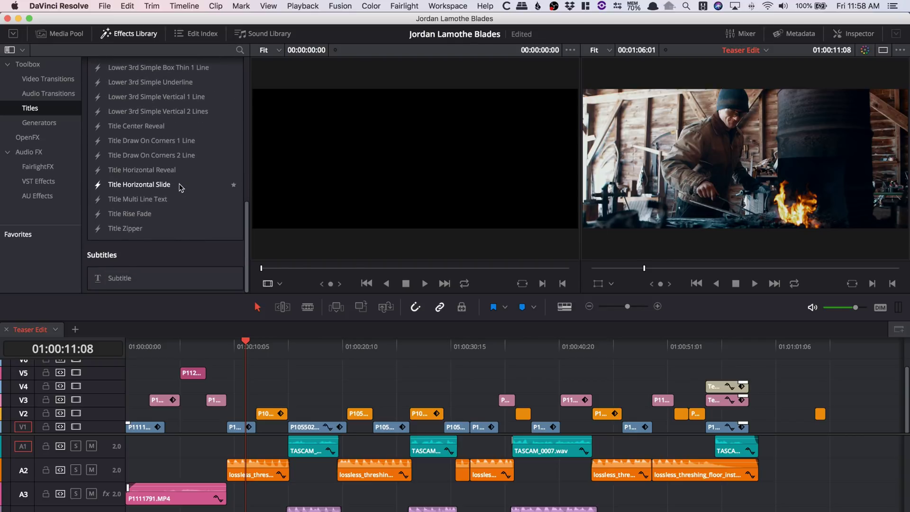
scroll(179, 187, up, 15)
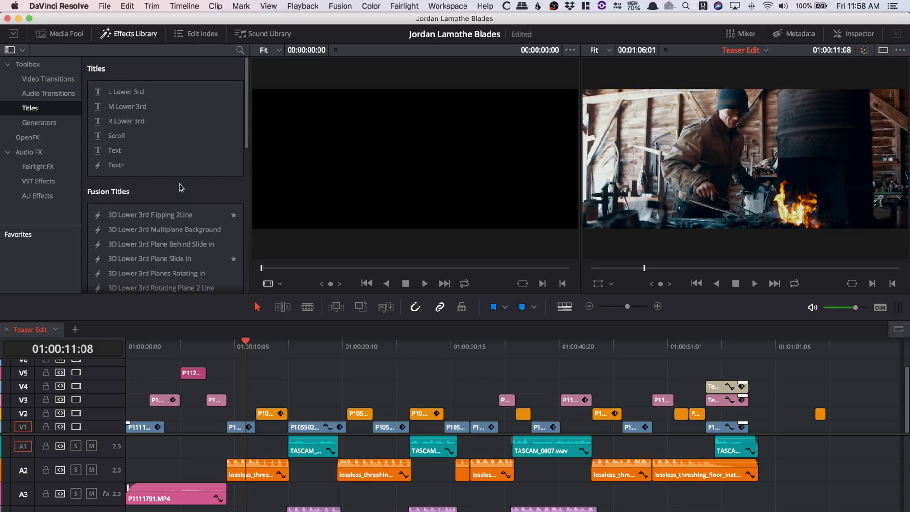
click(137, 33)
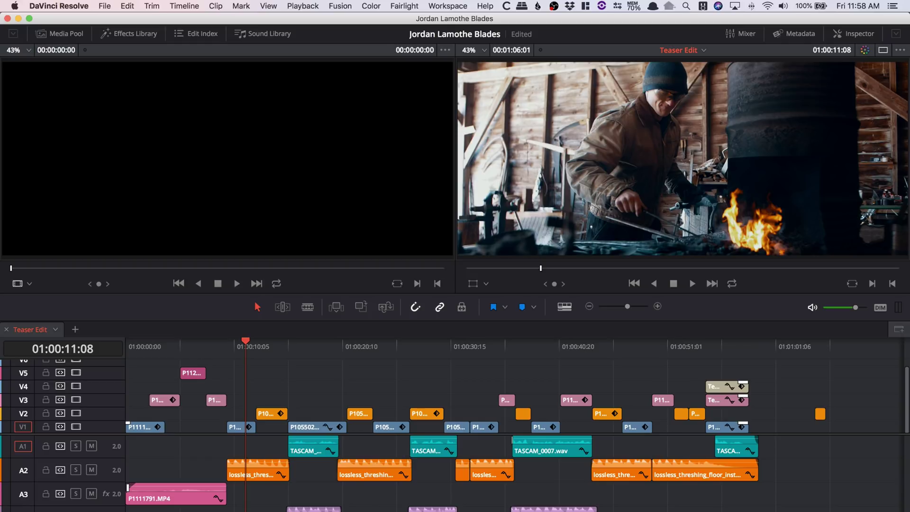
Move the Teaser Edit playhead to 01:00:26:16 and mute audio tracks A1, A2 and A3.
drag(332, 348, 409, 353)
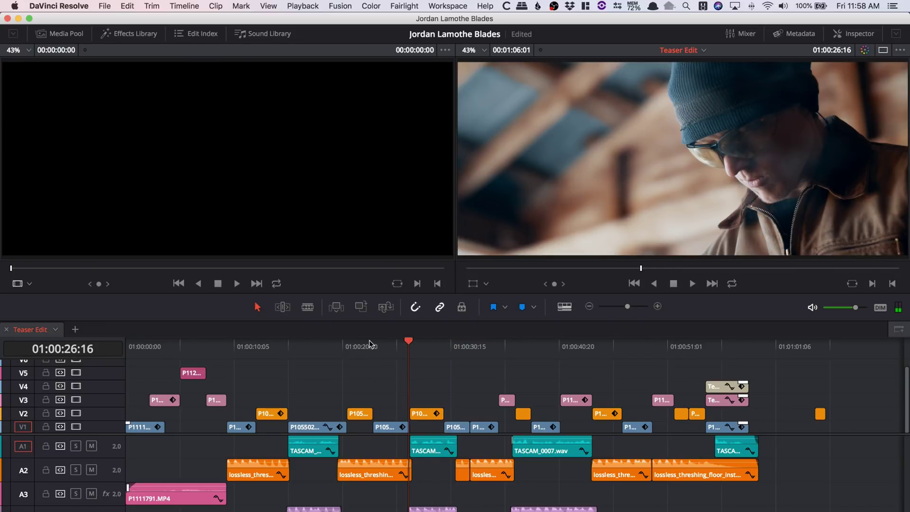
click(92, 446)
click(91, 469)
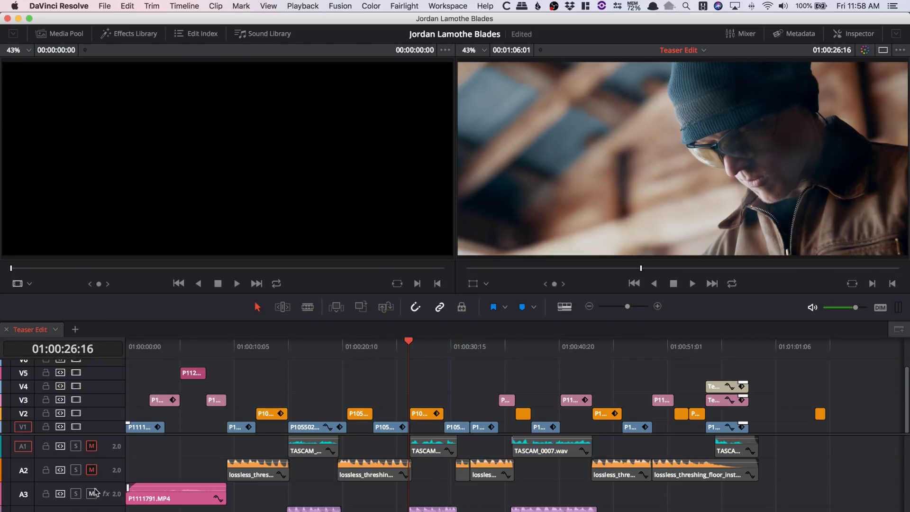
click(91, 492)
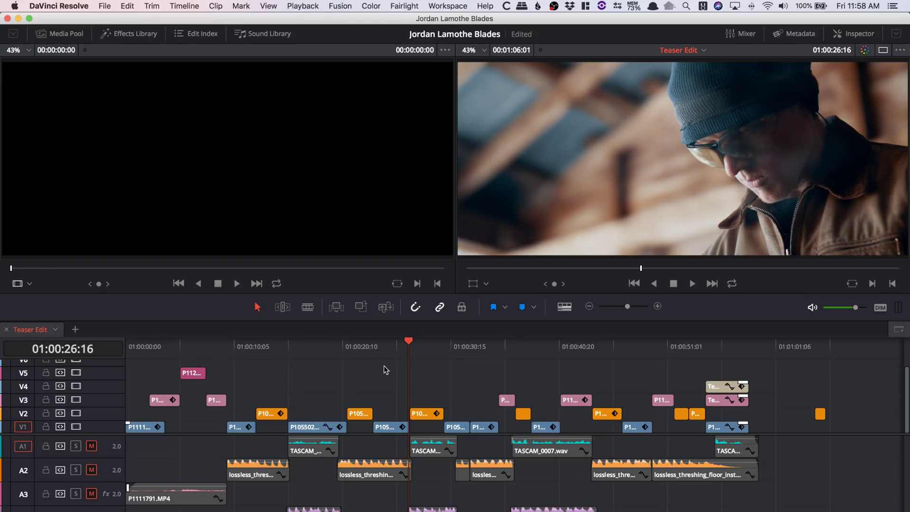
Position the playhead at 01:00:27:01 and open the V2 clip beneath it on the Fusion page.
click(423, 351)
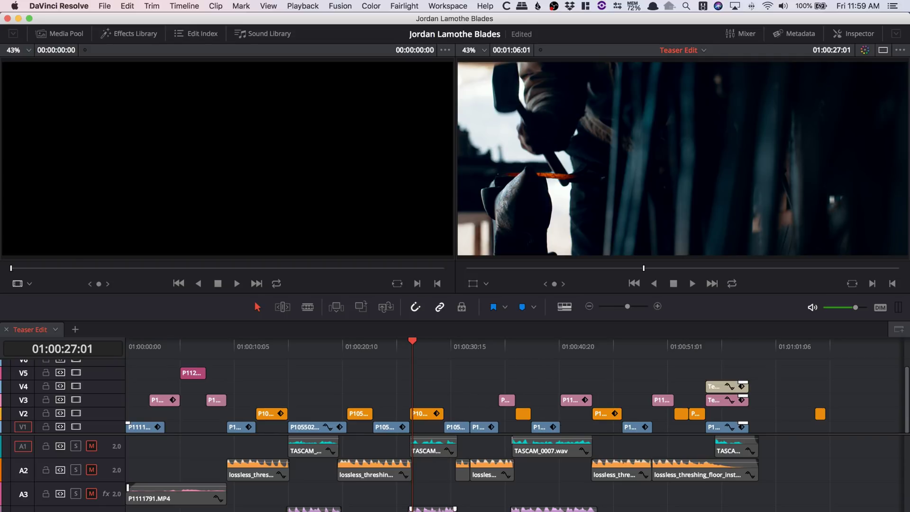
click(431, 416)
key(shift+5)
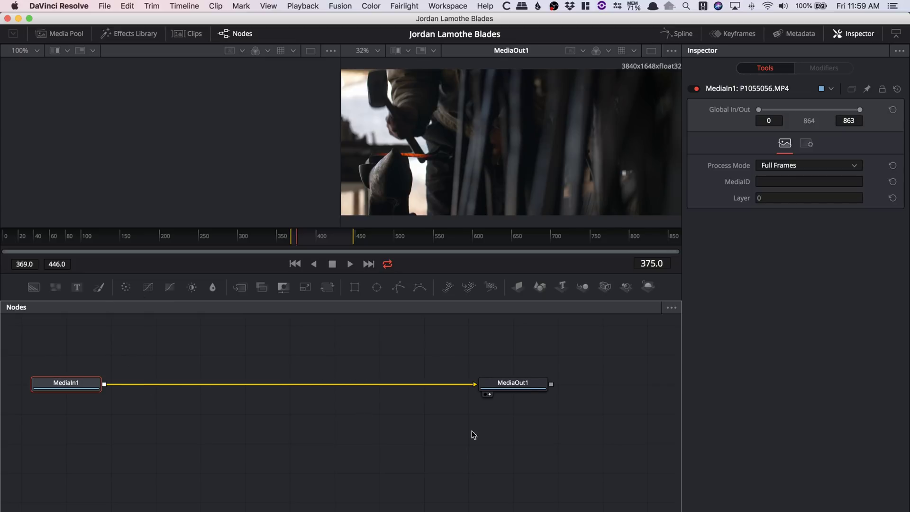
Insert a Text+ node merged over MediaIn1 and reposition it in the node graph below MediaIn1.
mouse_move(487, 394)
key(shift+space)
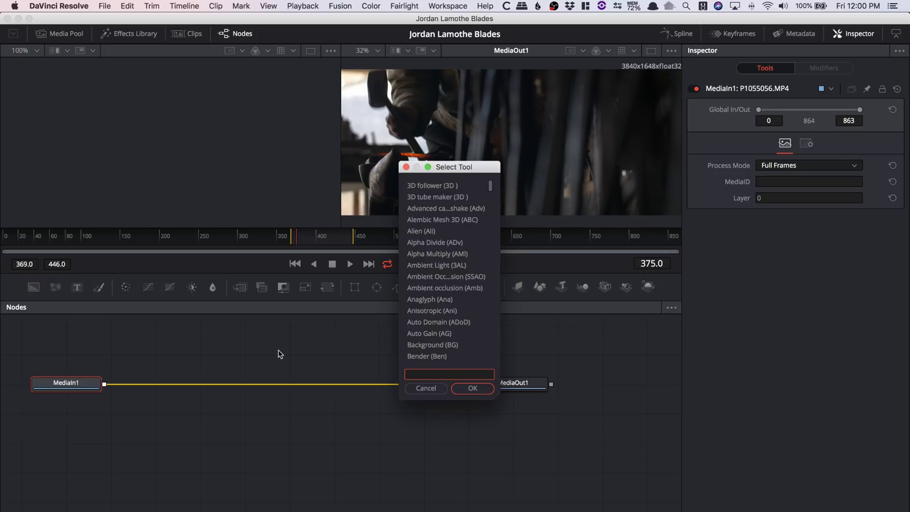
text(text)
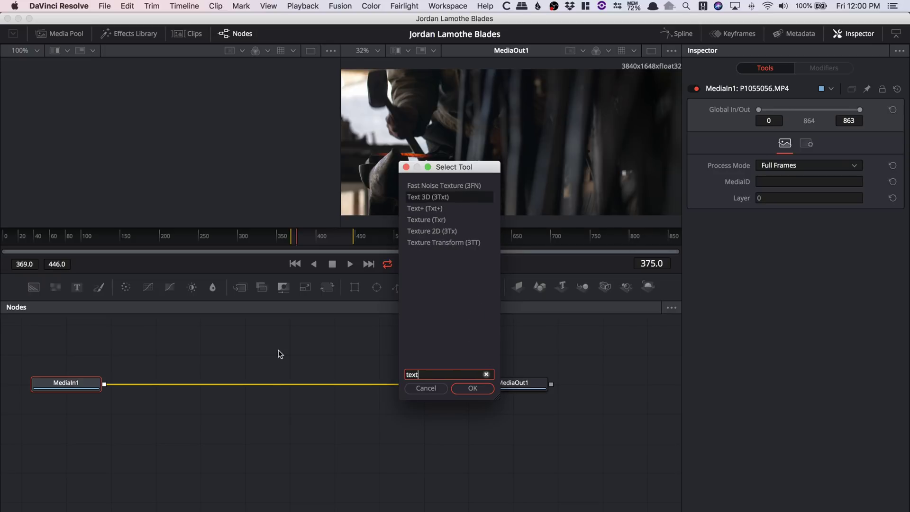
key(Down)
key(Return)
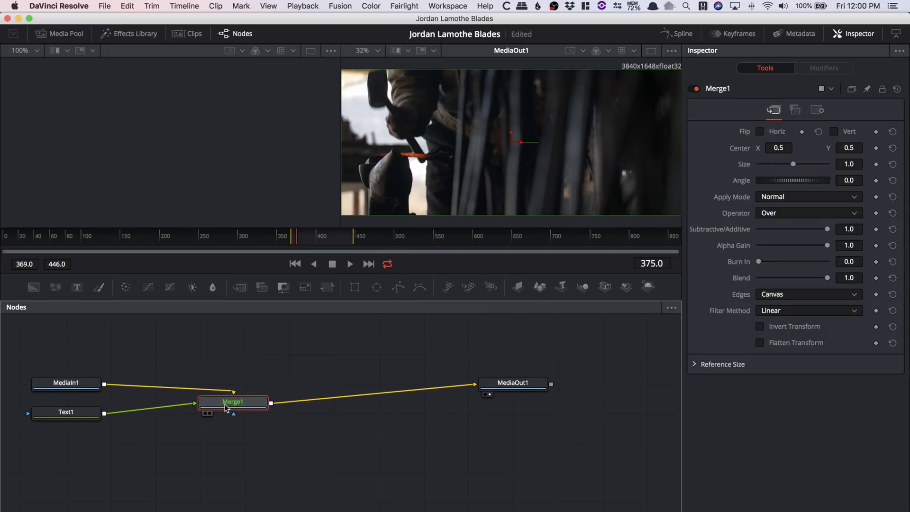
drag(74, 410, 102, 428)
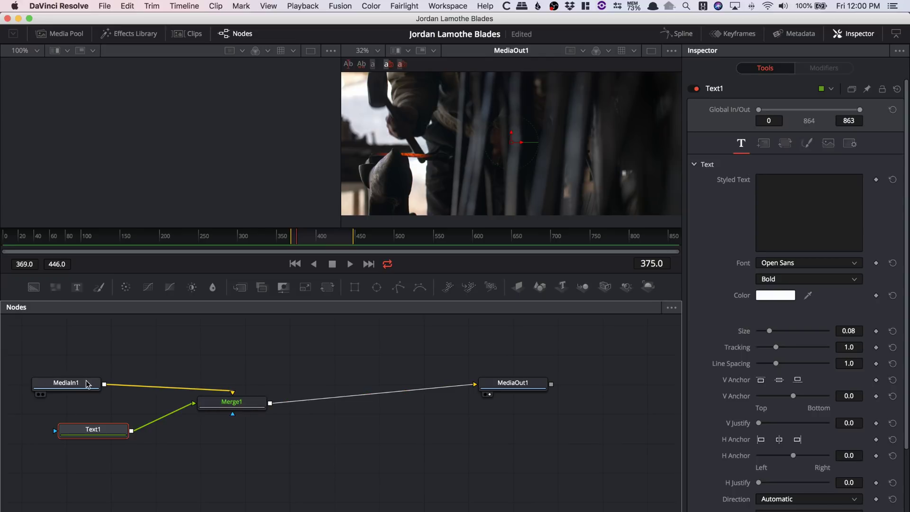
mouse_move(107, 428)
mouse_down()
mouse_move(82, 430)
mouse_move(93, 431)
mouse_up()
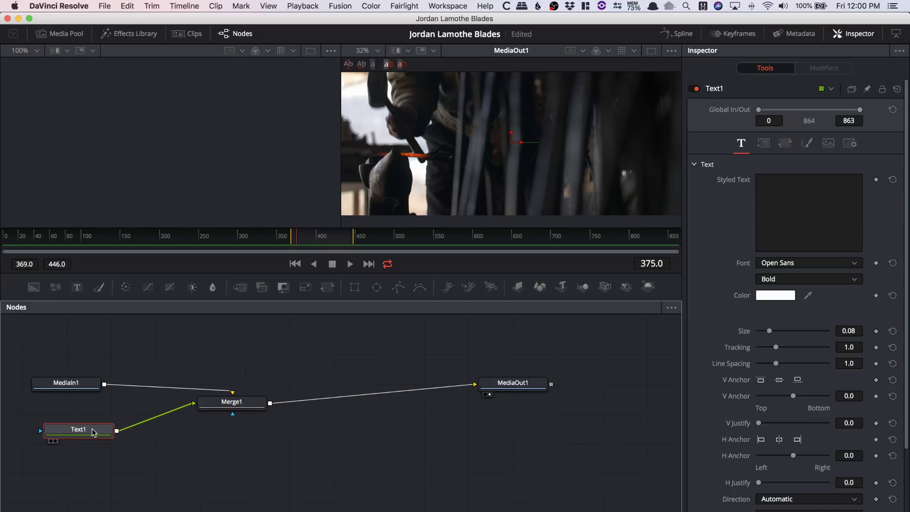
Enter HELLO as the text node's styled text, with size 0.23 and tracking 1.0.
click(821, 201)
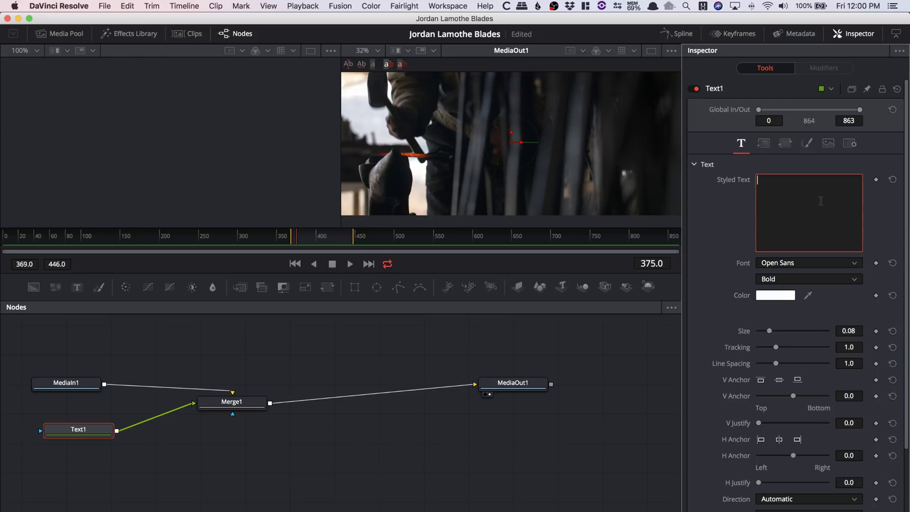
text(HELLO)
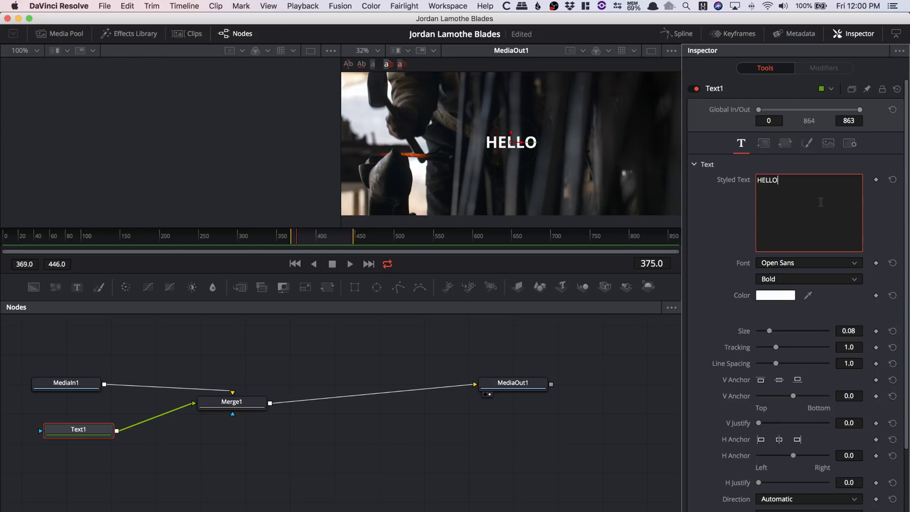
drag(769, 330, 801, 347)
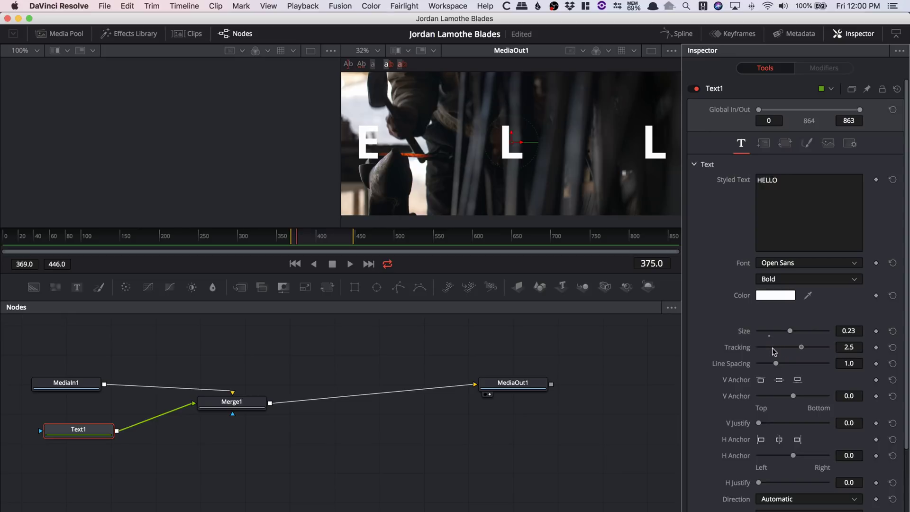
drag(785, 348, 776, 348)
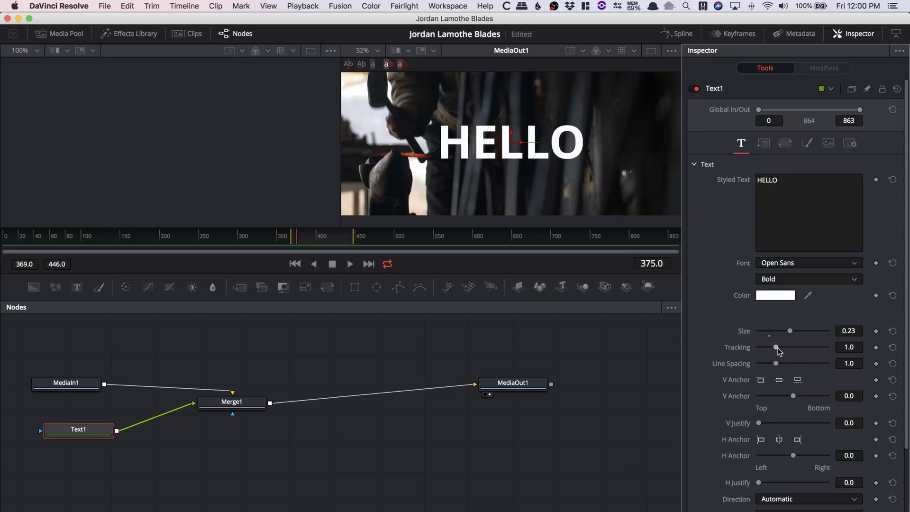
Delete the Text1 and Merge1 nodes from the composition.
drag(244, 445, 57, 421)
key(Delete)
click(233, 406)
key(Delete)
click(230, 409)
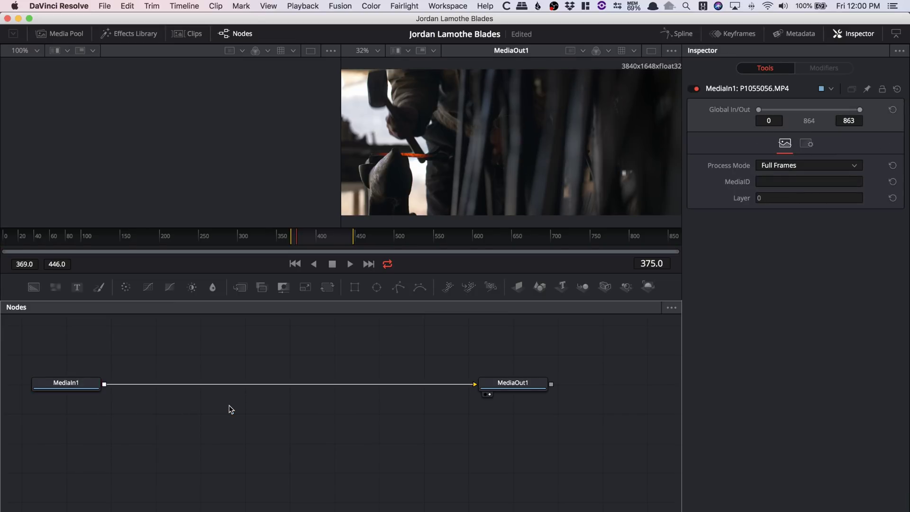
Save the project and show a widened Spline editor together with the Keyframes editor beside the node graph.
key(super+s)
click(681, 32)
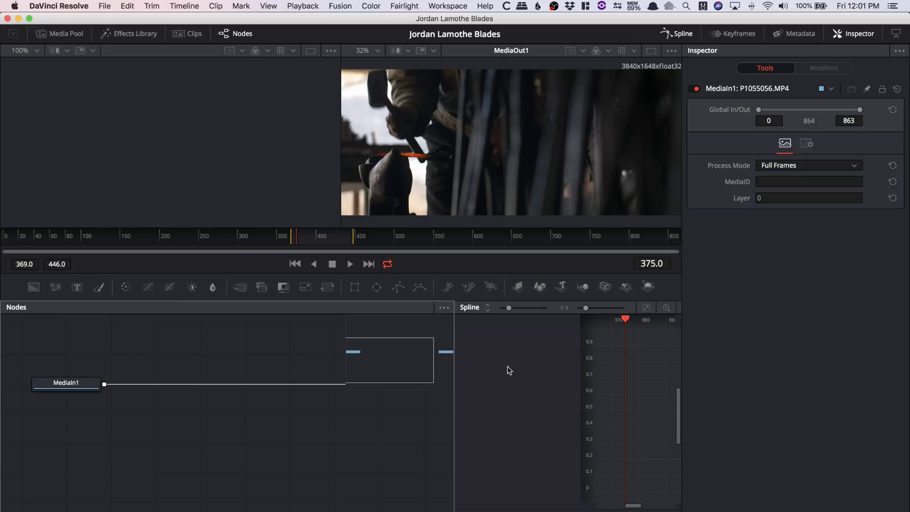
drag(455, 362, 258, 374)
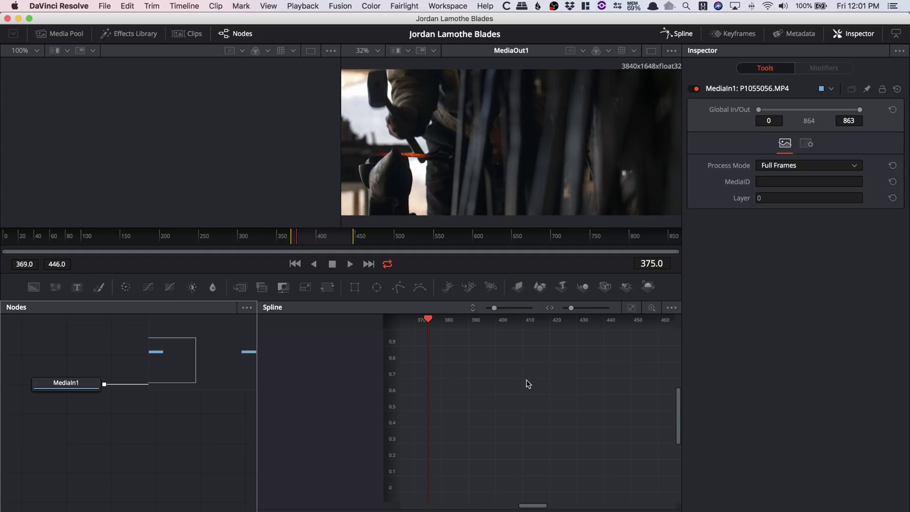
click(746, 36)
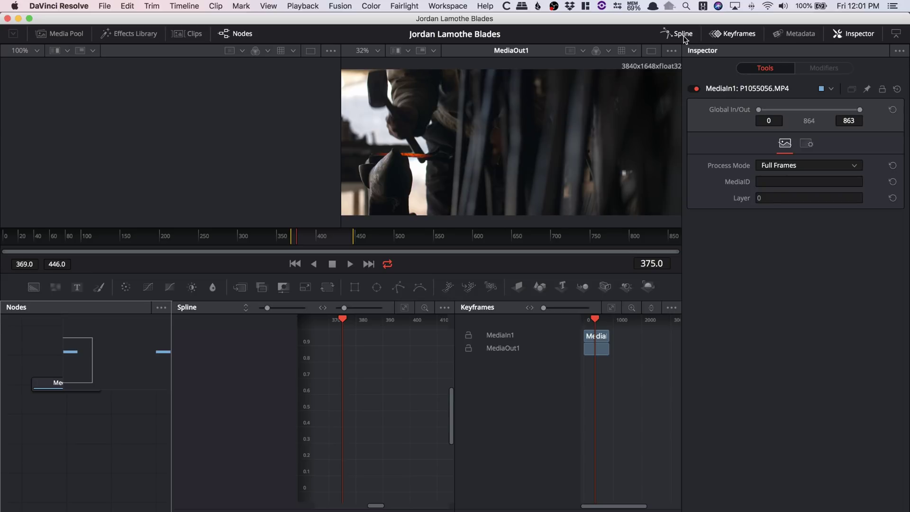
Hide the Spline editor and the Inspector, leaving the node graph and Keyframes editor displayed.
click(678, 35)
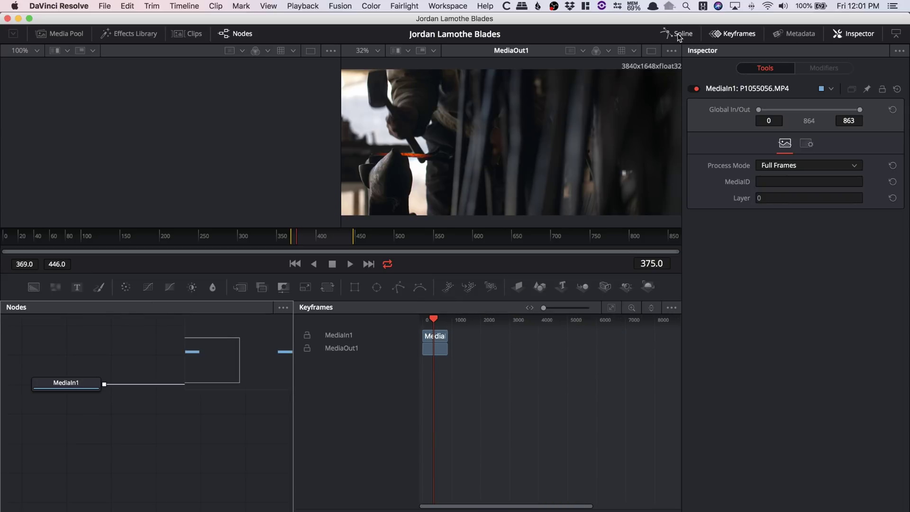
click(857, 34)
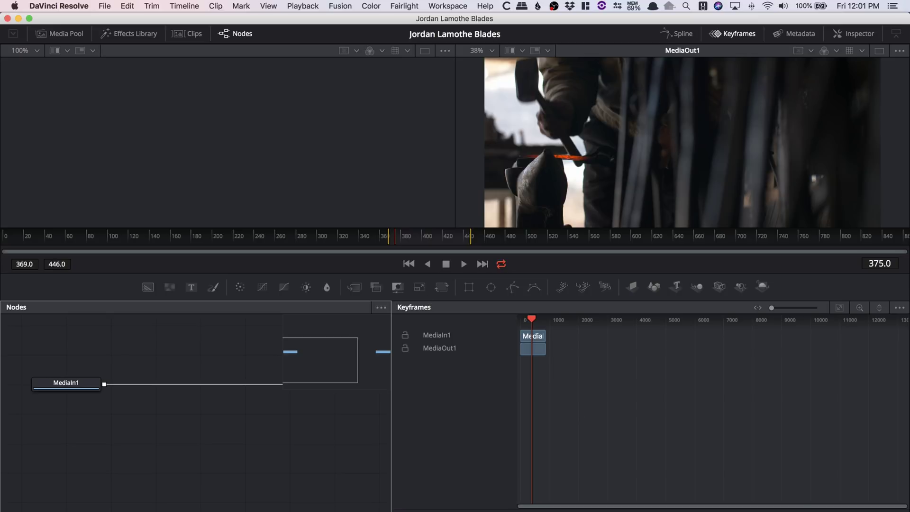
Switch to the Color page and select clip 23, the silhouetted man at dusk.
key(shift+6)
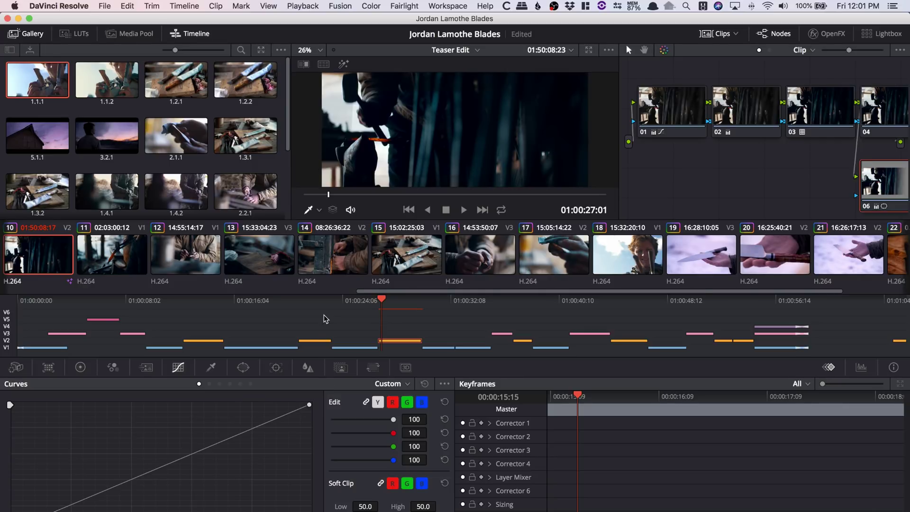
scroll(498, 257, right, 3)
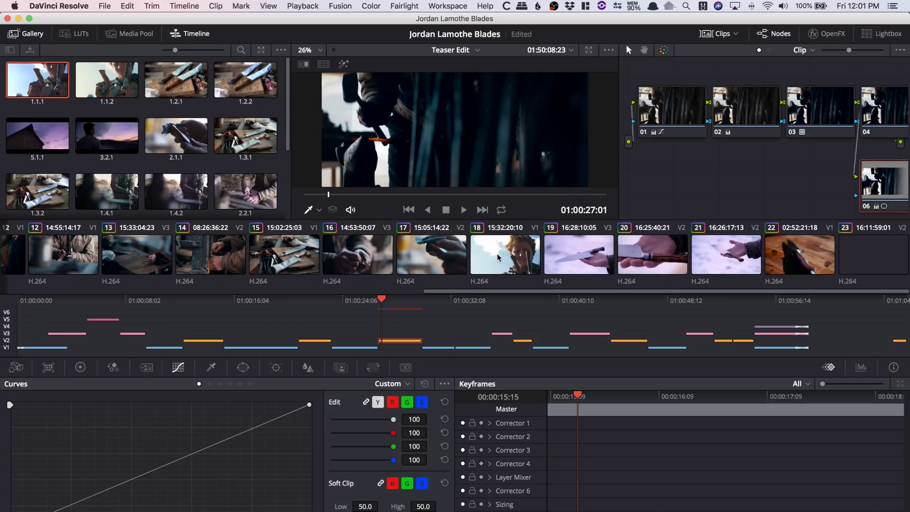
click(875, 259)
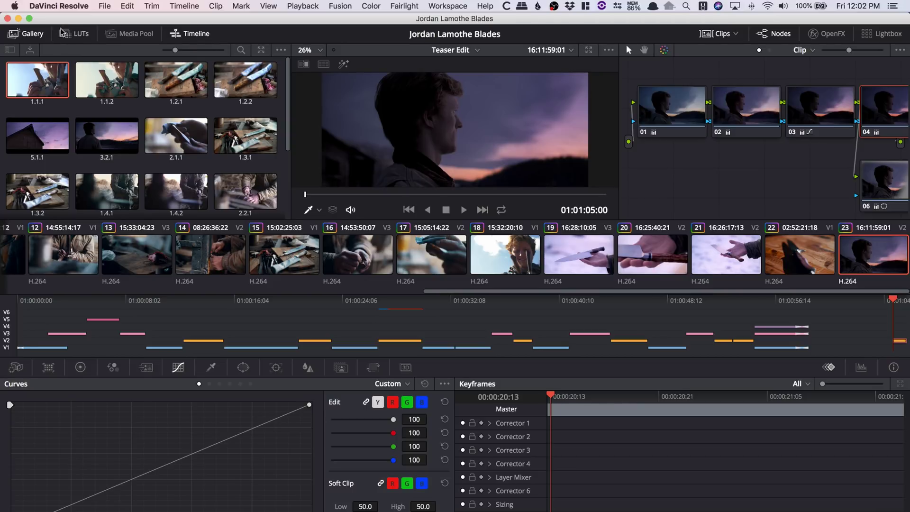
Browse the LUT library to the STANDARD folder inside Film Riot Horror LUTs, 3D LUTs (CUBE).
click(76, 34)
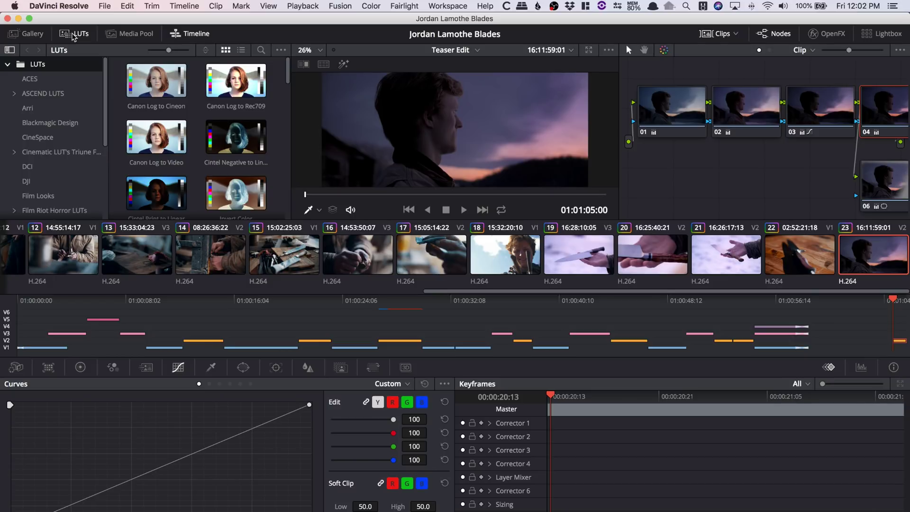
click(30, 109)
click(52, 211)
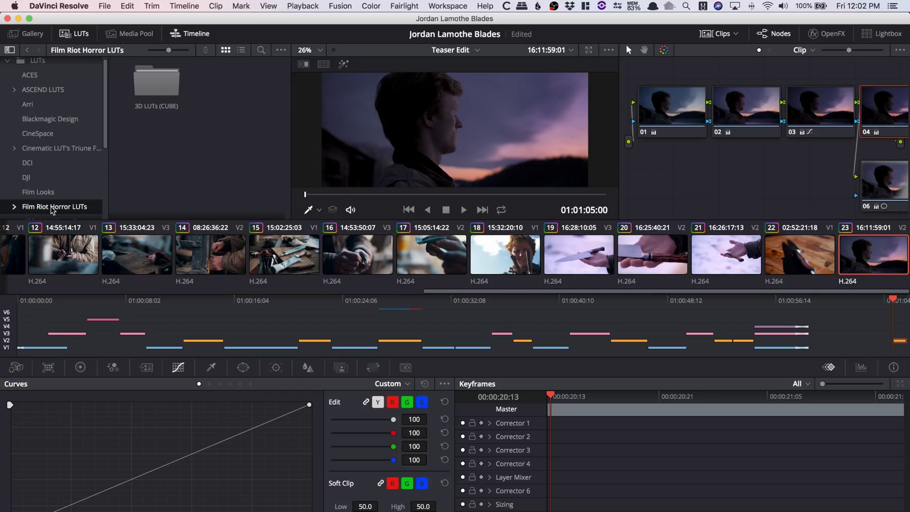
double_click(162, 77)
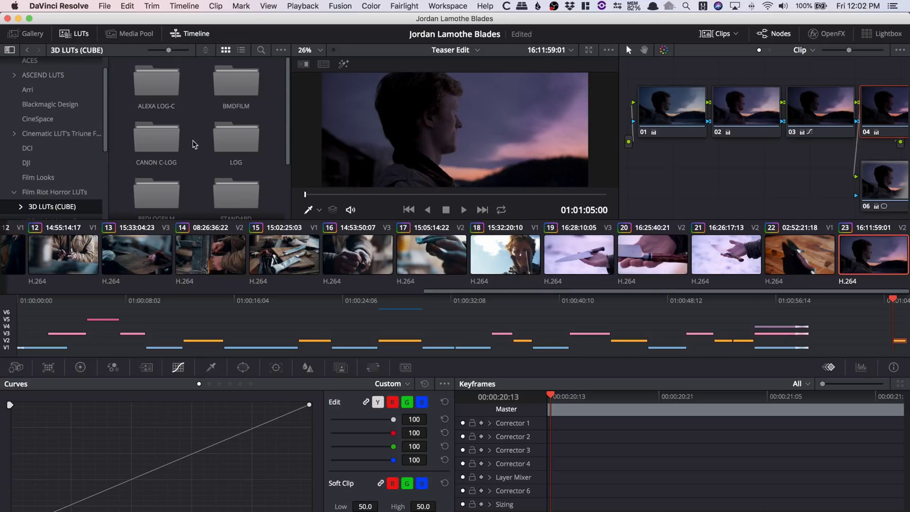
scroll(196, 140, down, 3)
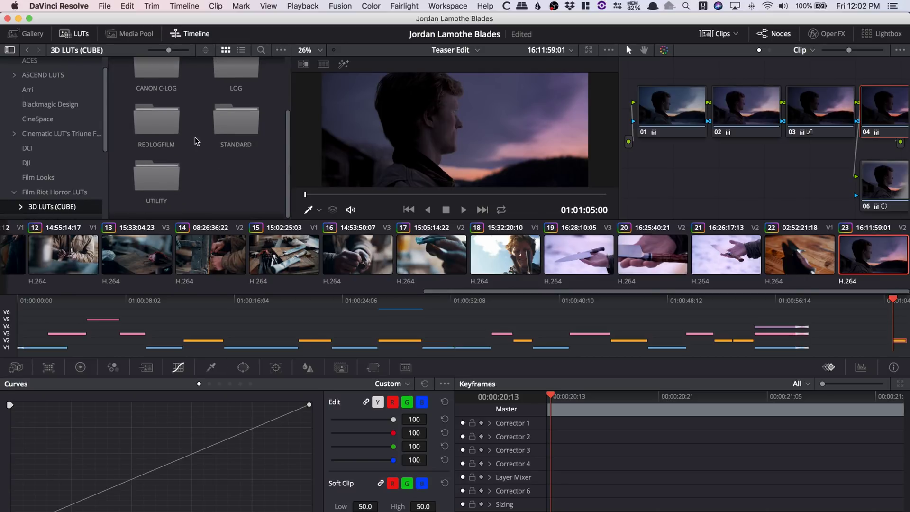
double_click(237, 128)
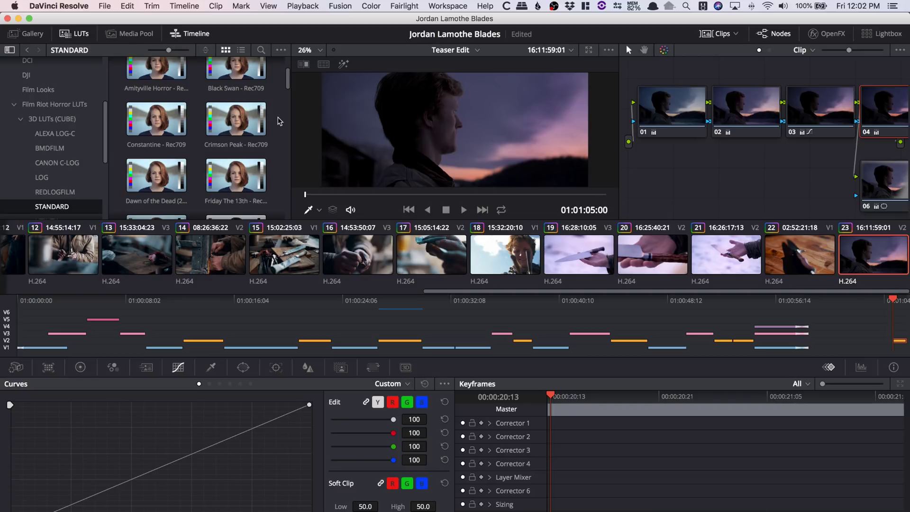
Preview the Crimson Peak and Constantine Rec709 LUTs on clip 23.
click(264, 126)
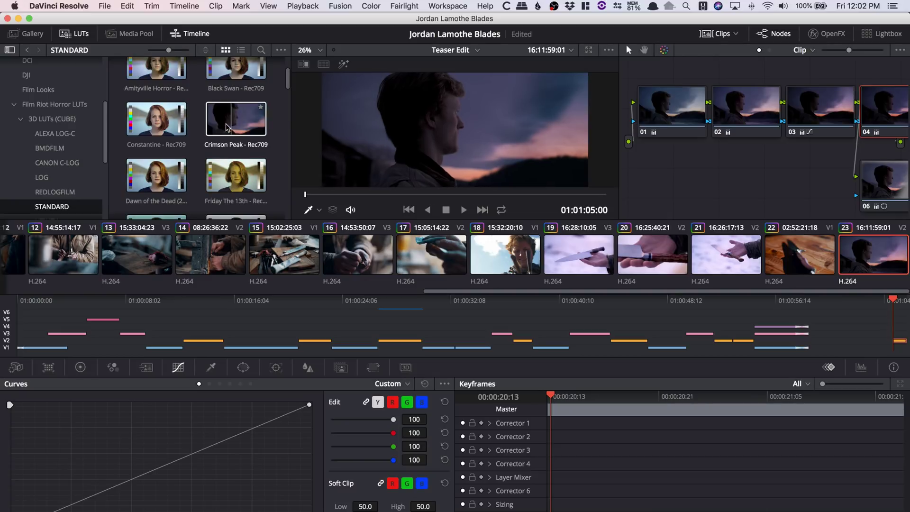
click(158, 126)
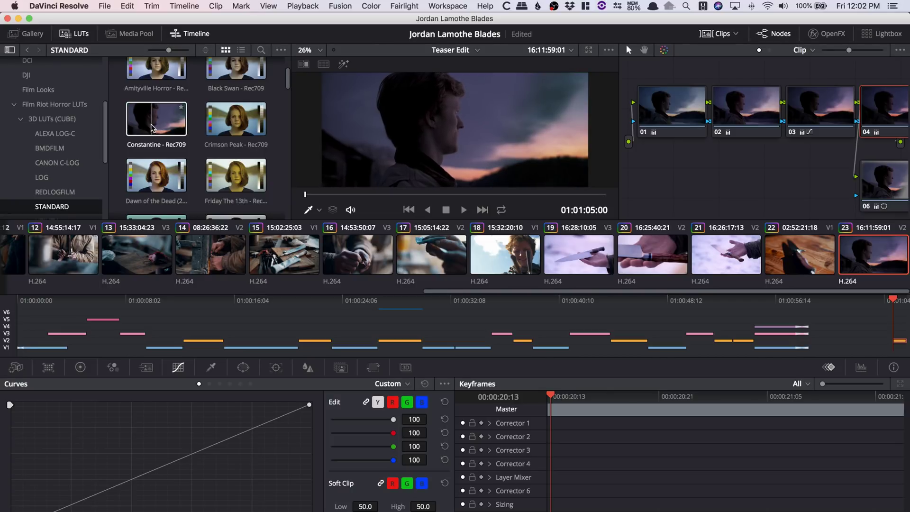
Disable nodes 02, 03, 04 and 06 of clip 23, leaving node 01 active.
click(687, 114)
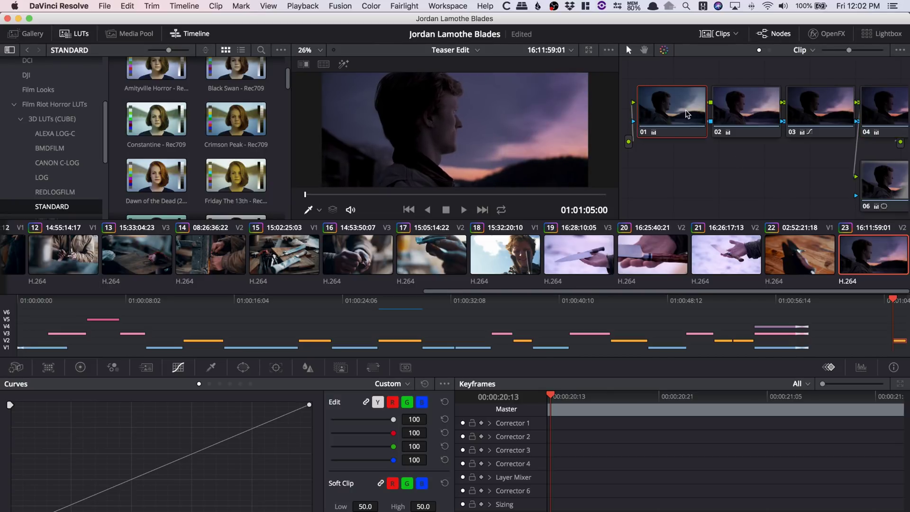
click(727, 134)
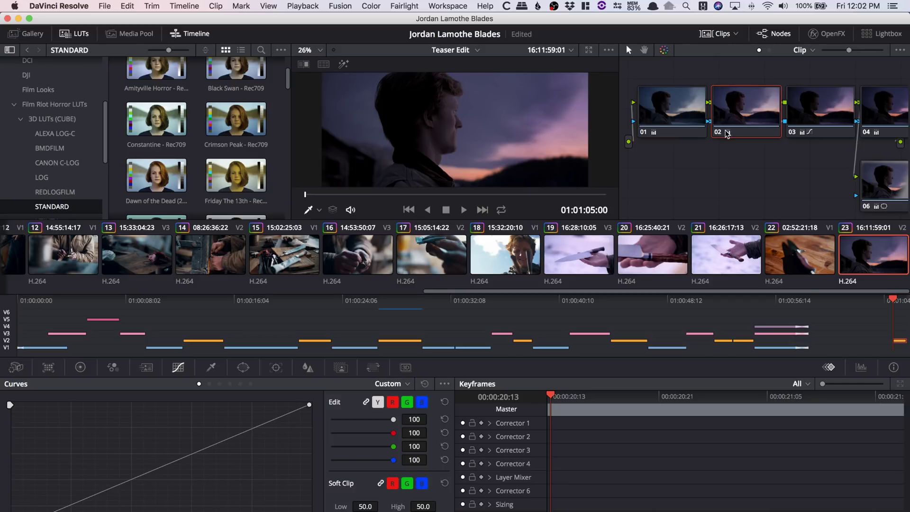
click(717, 134)
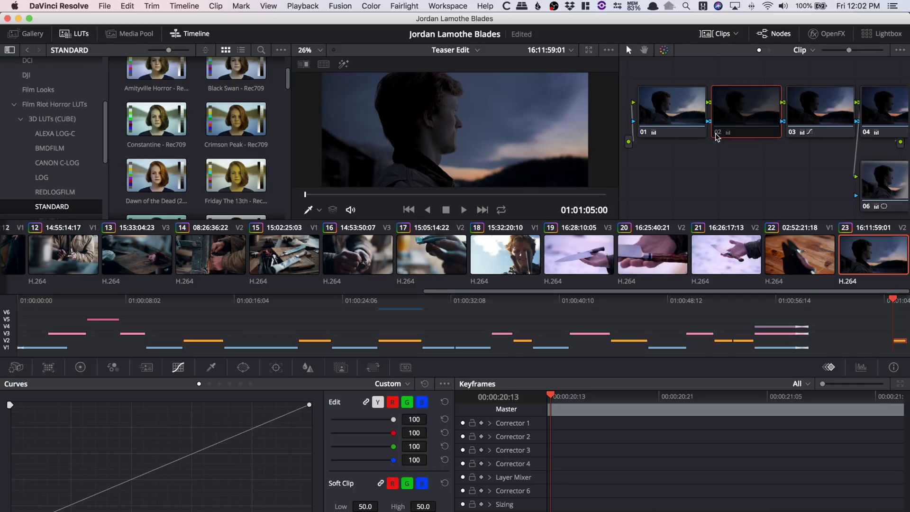
click(794, 134)
click(867, 211)
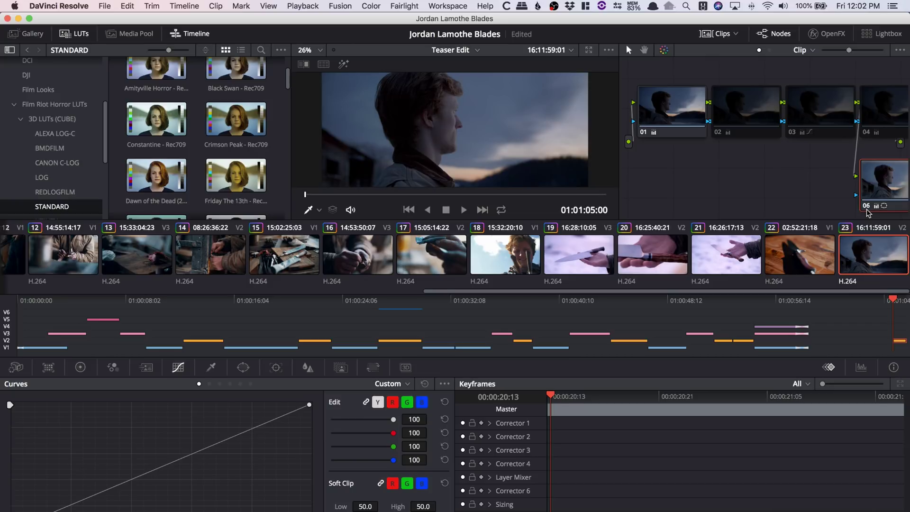
click(867, 210)
Preview the Constantine LUT on node 01 and check the options for applying the Dawn of the Dead LUT.
click(671, 109)
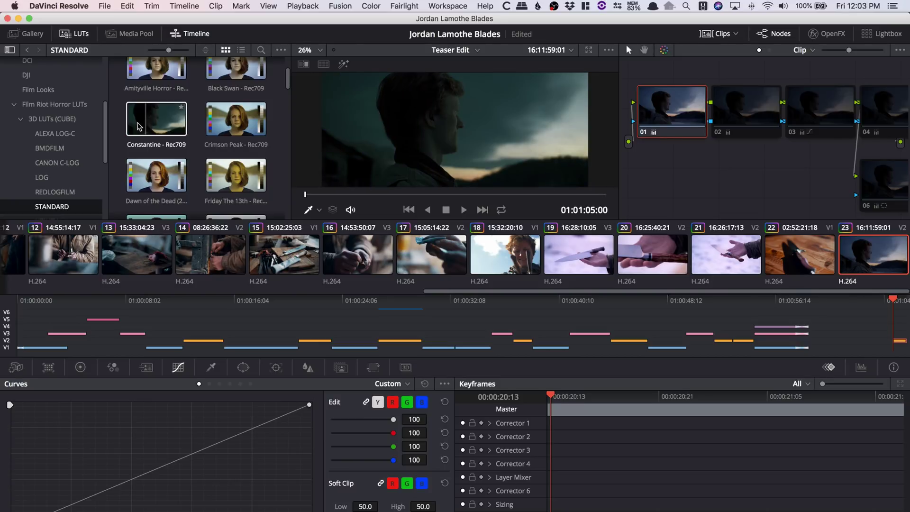
right_click(158, 185)
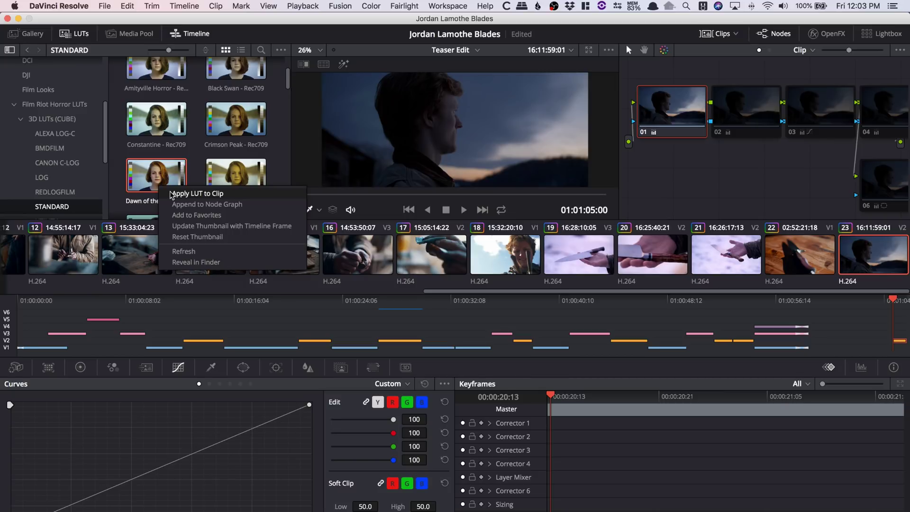
click(288, 111)
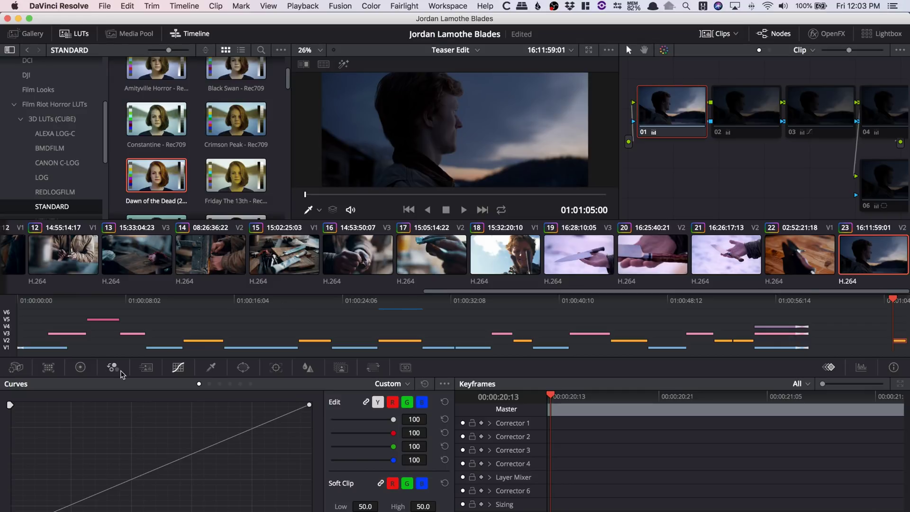
Show the HSL Qualifier controls for node 01 in place of the curves.
click(211, 369)
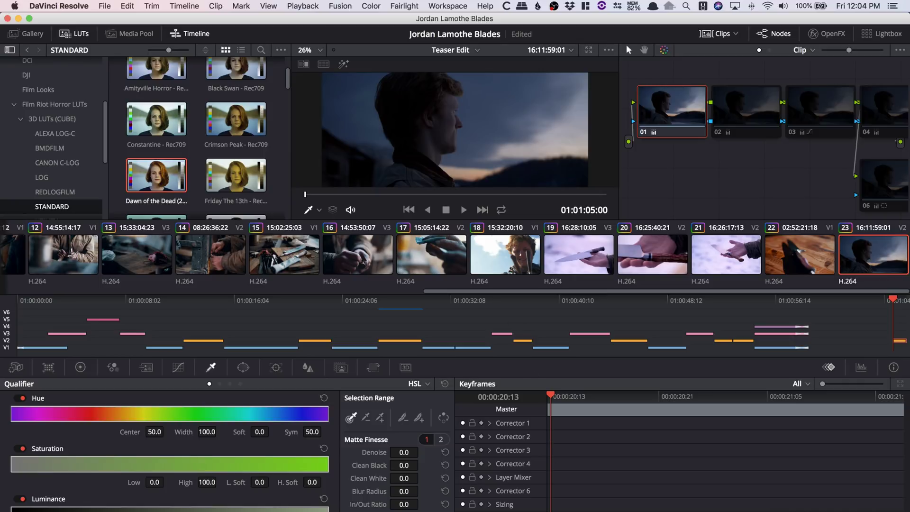
Switch to the Fairlight page and unmute all four audio tracks.
key(shift+6)
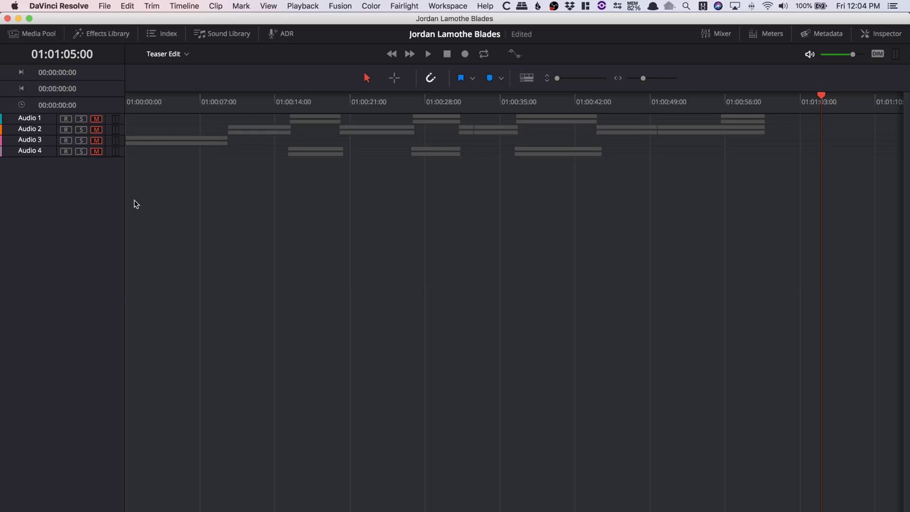
click(96, 152)
click(96, 140)
click(97, 129)
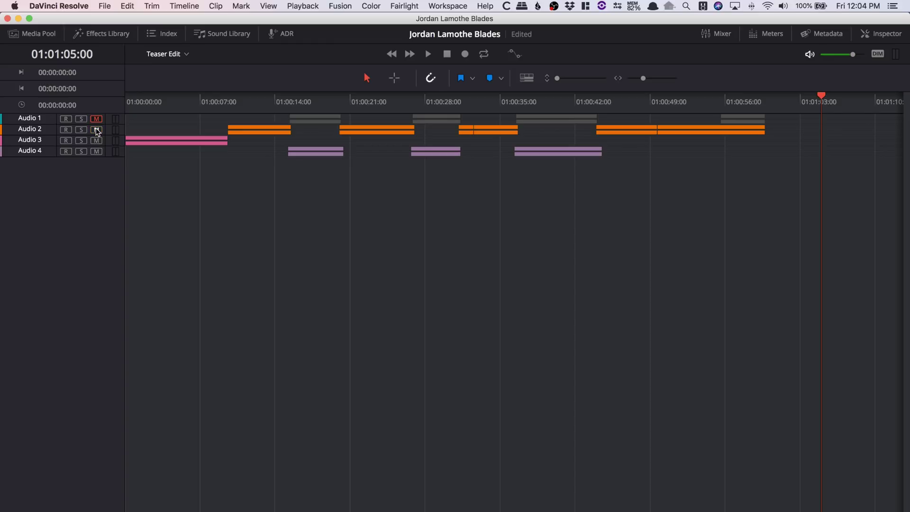
click(96, 119)
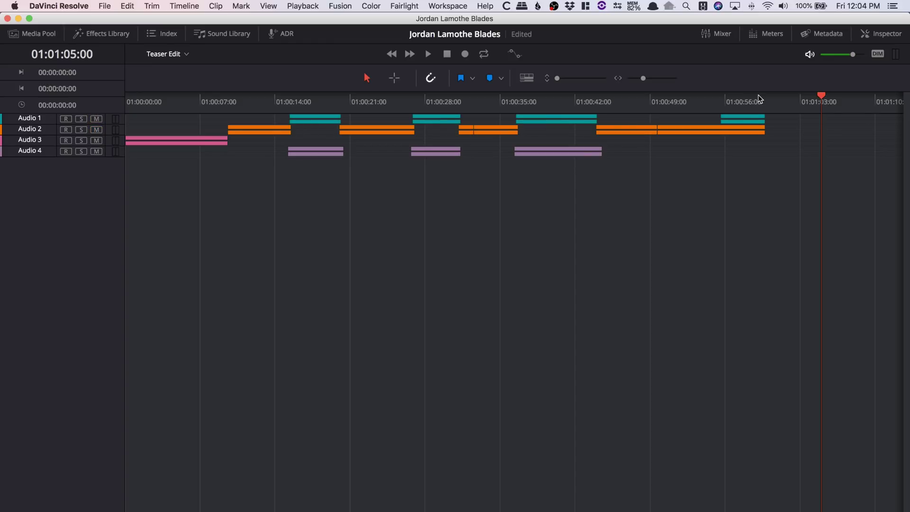
Show the Mixer and the audio Meters on the Fairlight page.
click(720, 34)
click(769, 35)
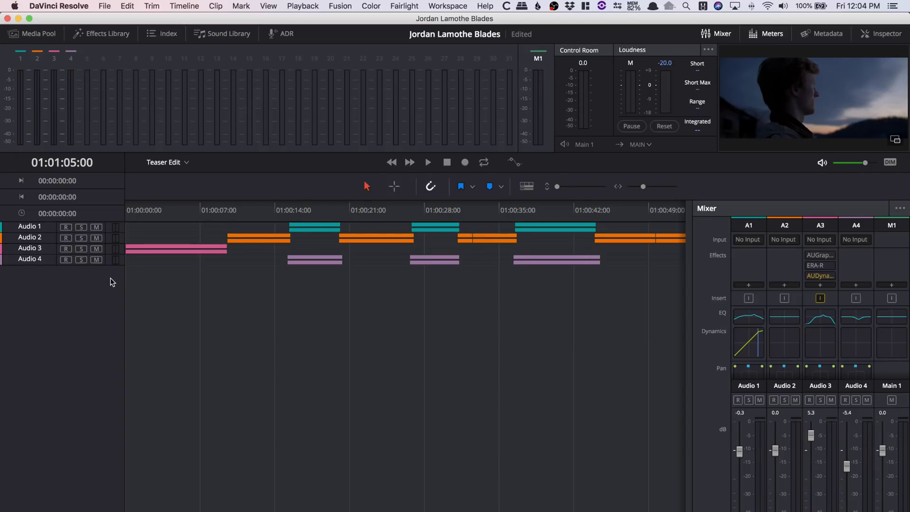
Increase the heights of tracks Audio 1 to Audio 4 so their clip waveforms can be read.
drag(108, 253, 109, 306)
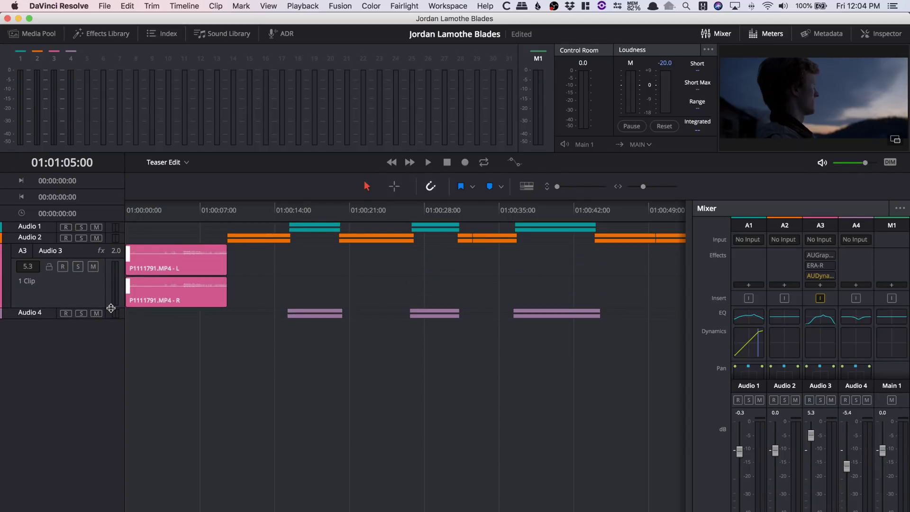
drag(112, 243, 112, 298)
drag(113, 232, 114, 297)
drag(112, 435, 112, 479)
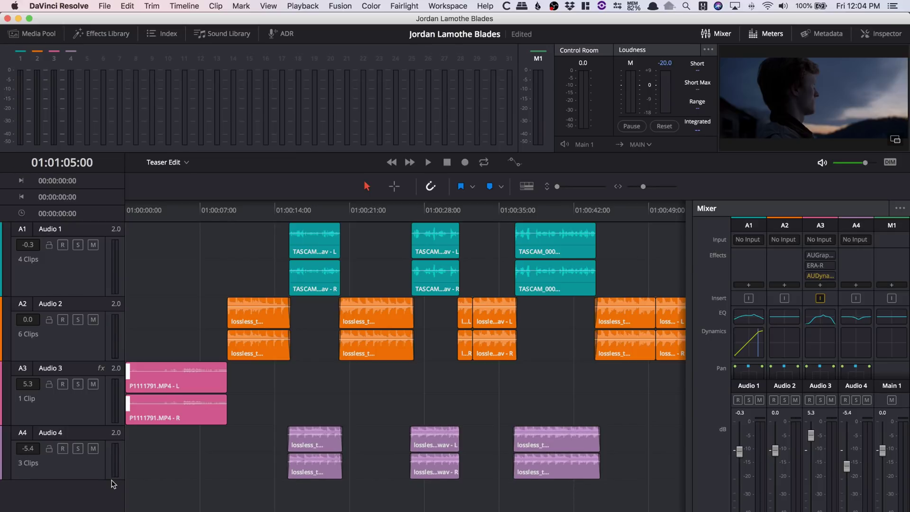
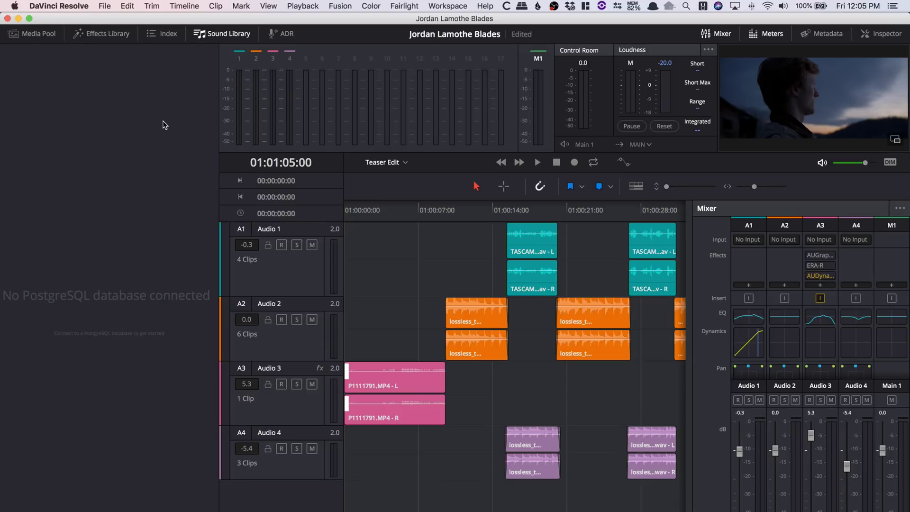
Hide the Sound Library and show the ADR cue list.
click(222, 34)
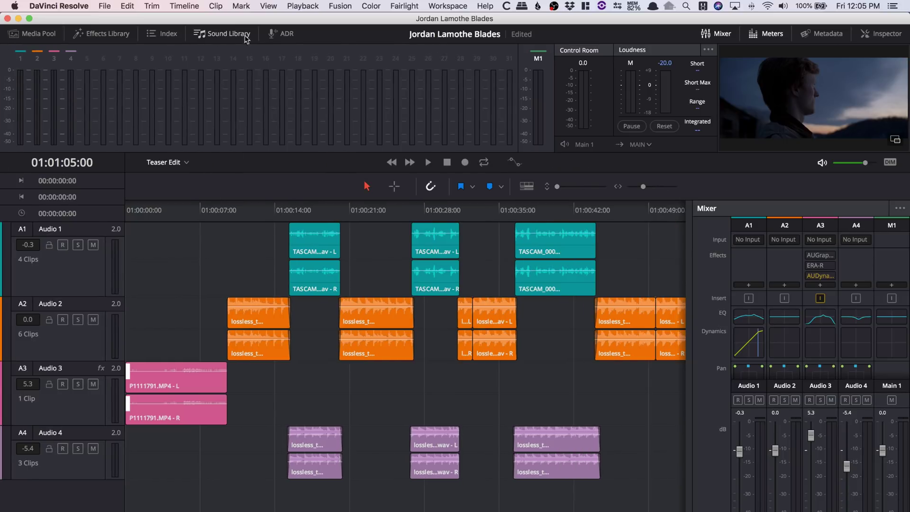
click(285, 34)
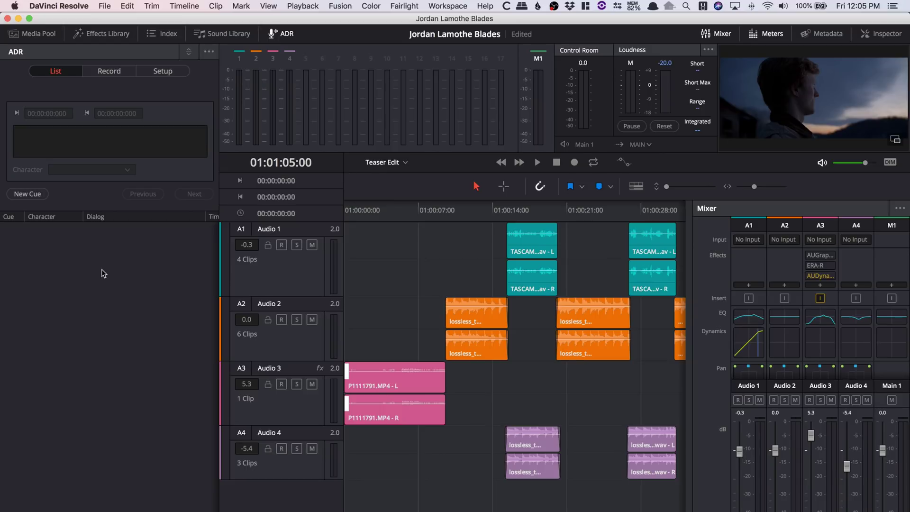
Turn on the video tracks and full audio waveforms in the Fairlight timeline view options.
click(637, 186)
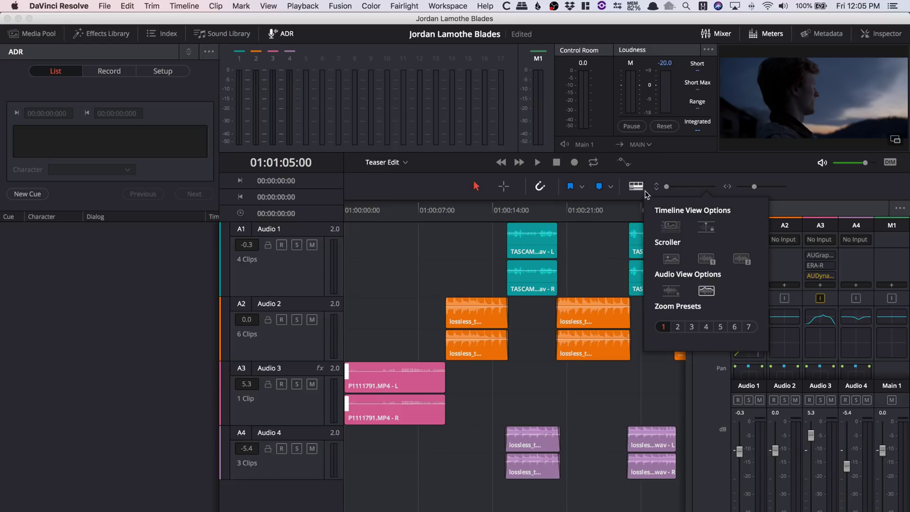
click(671, 226)
click(670, 226)
click(670, 226)
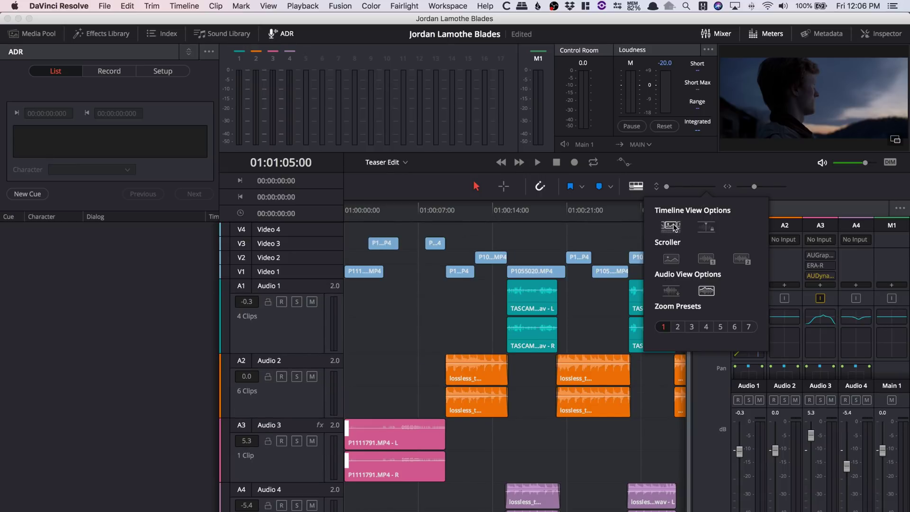
click(671, 291)
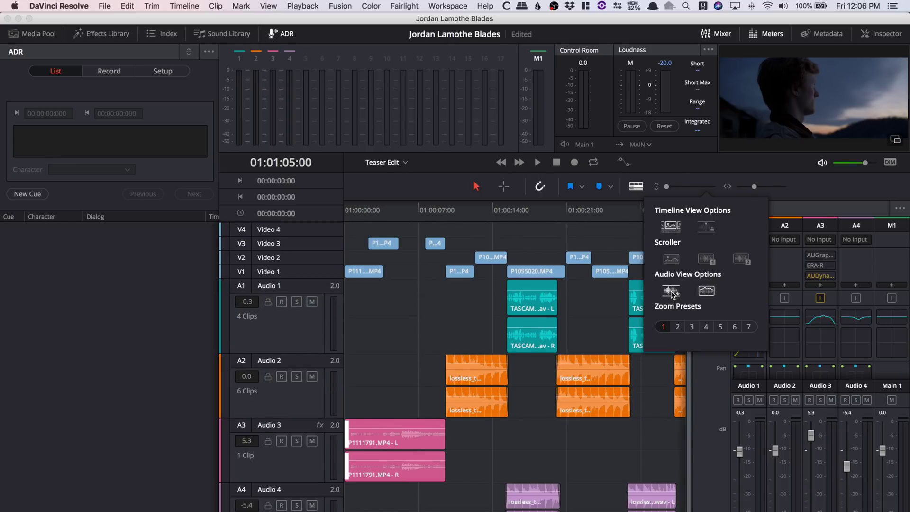
Display the video scroller beneath the tracks and move the playhead to 01:00:46:20.
click(662, 266)
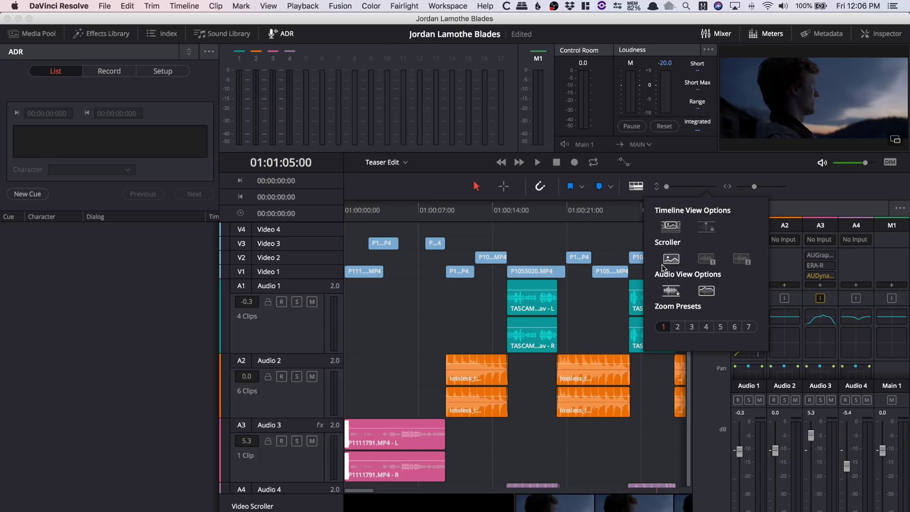
click(473, 502)
click(440, 209)
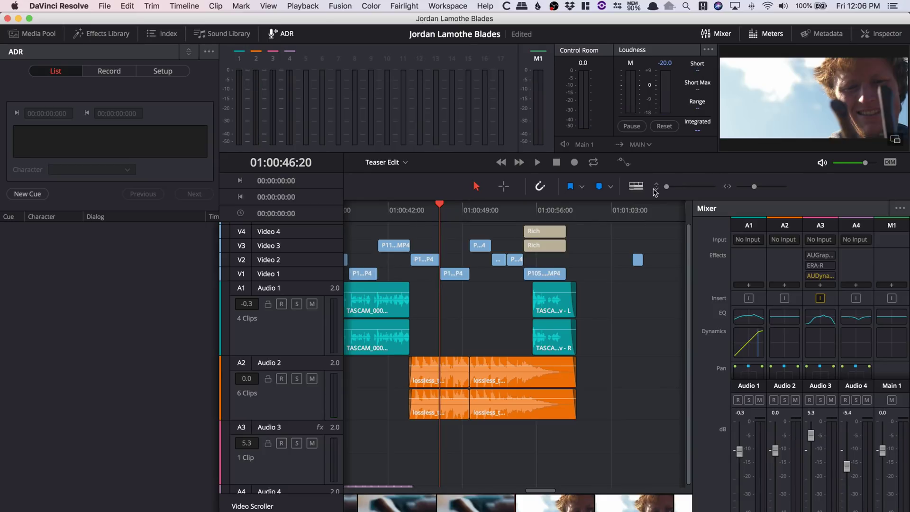
Turn on the fixed playhead option in the Fairlight timeline view options.
click(636, 186)
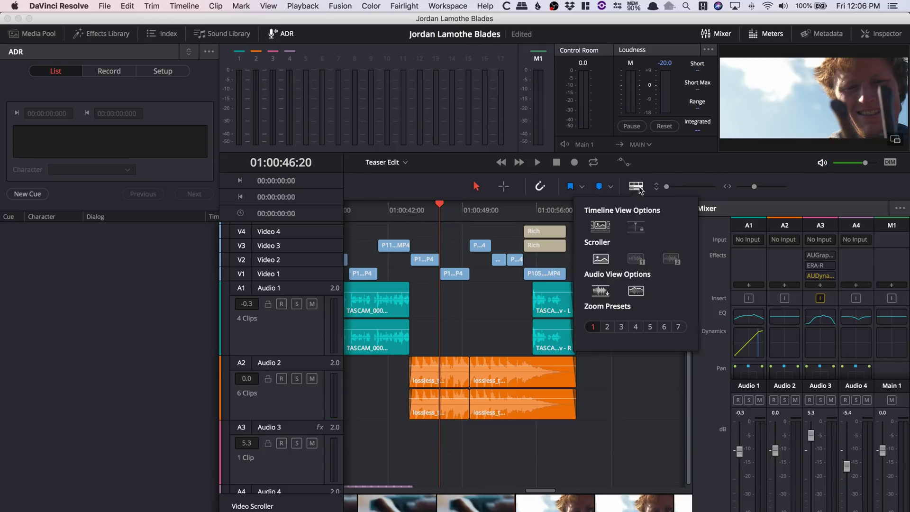
click(640, 230)
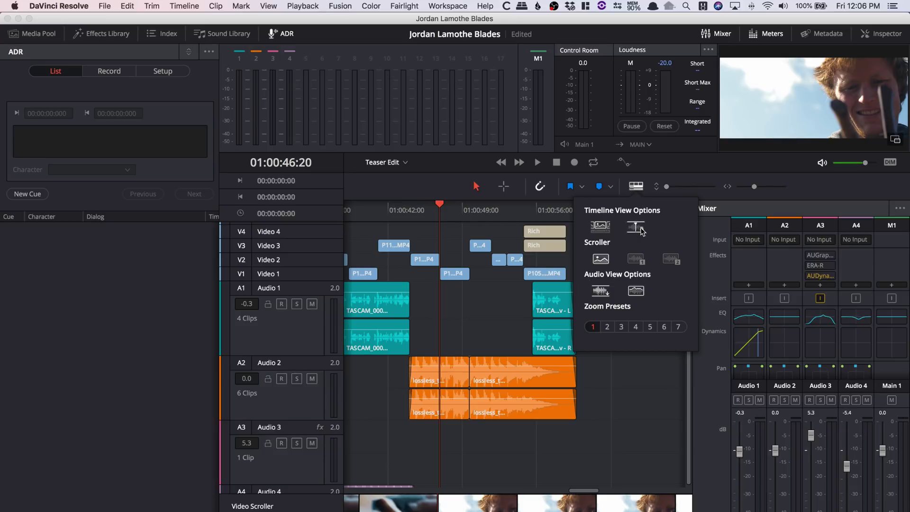
click(468, 225)
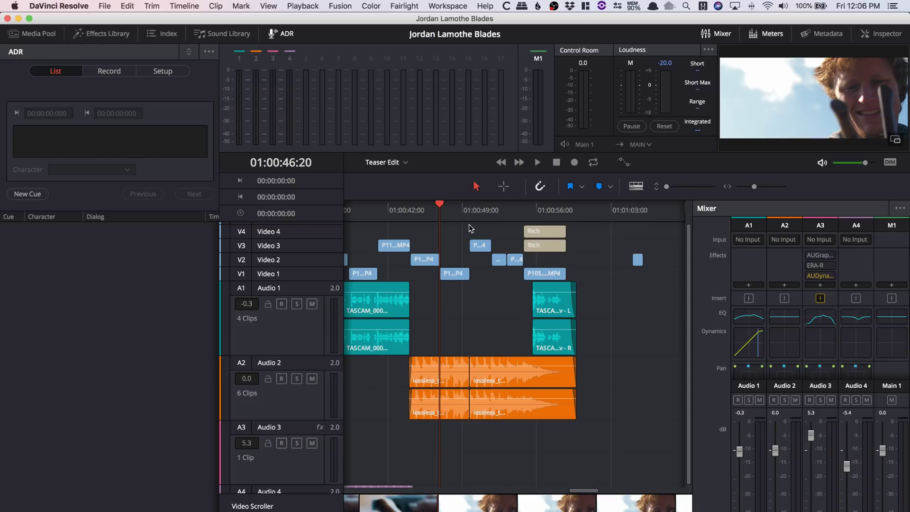
Move the timeline back beneath the fixed playhead, play the teaser edit from around 01:00:11, and stop at 01:00:12:19.
scroll(464, 224, left, 10)
scroll(442, 225, up, 2)
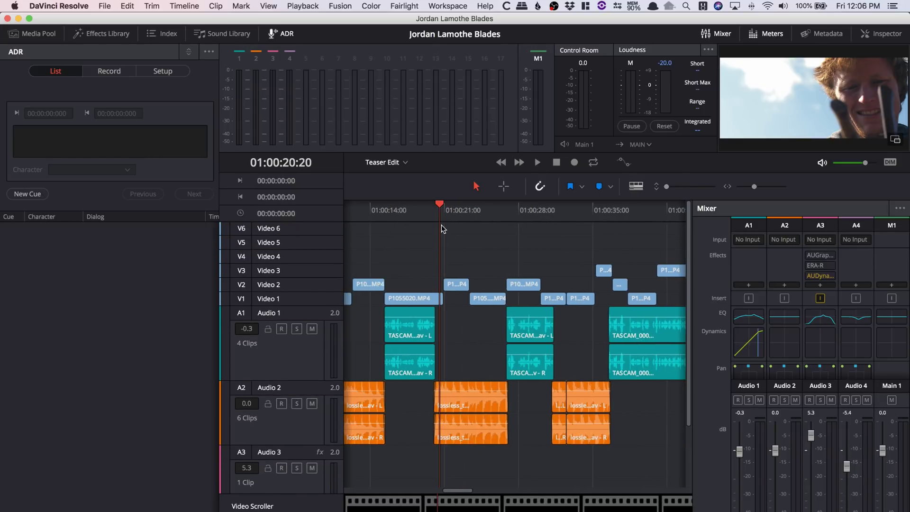
key(space)
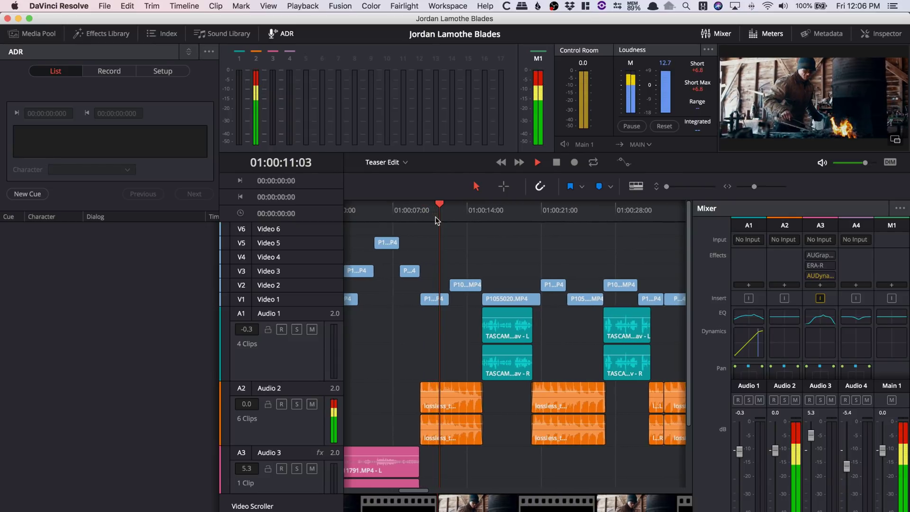
key(space)
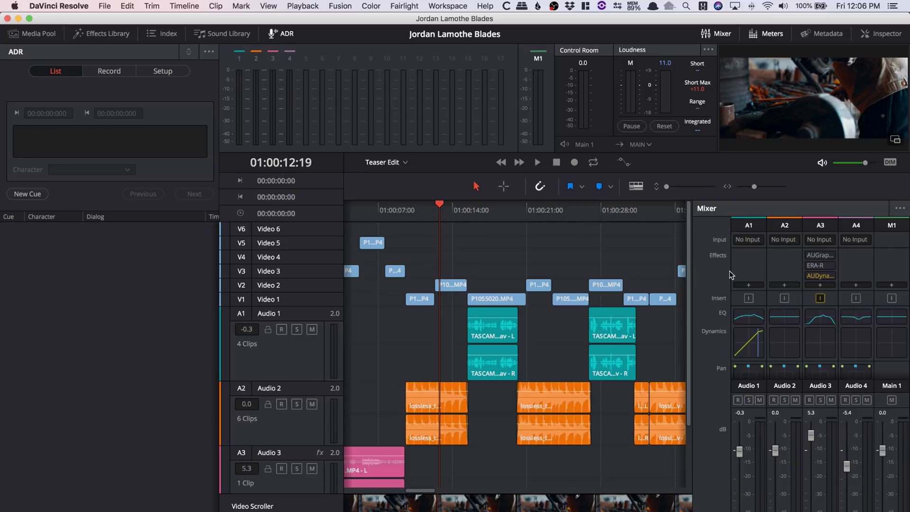
Show the effect plug-in categories available for the Audio 1 channel in the mixer.
click(748, 285)
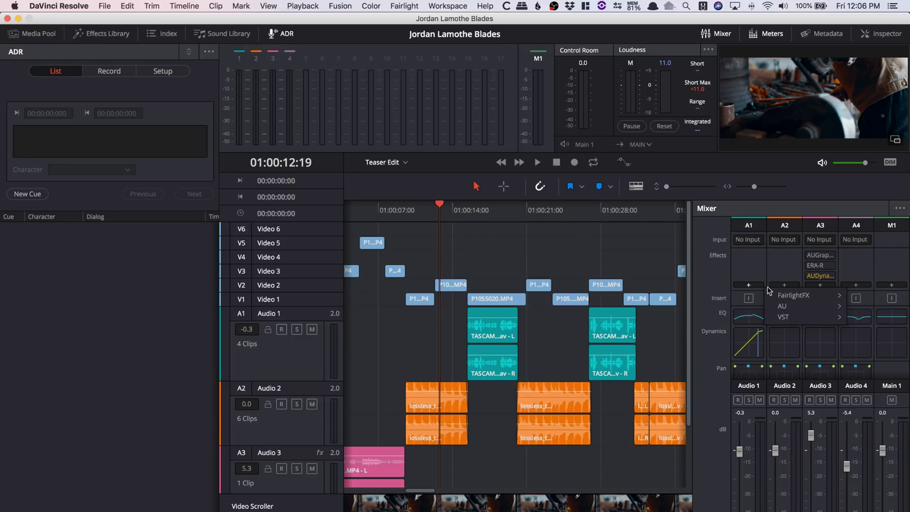
mouse_move(803, 302)
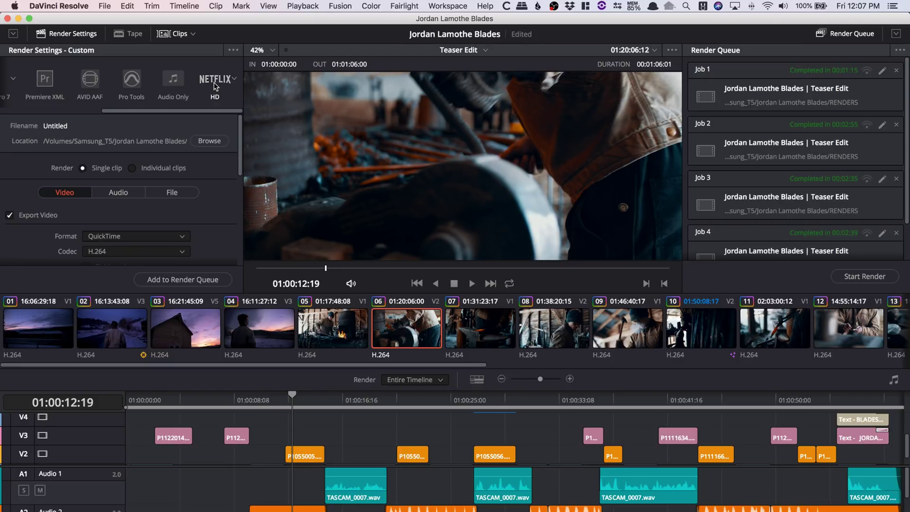
Look through the render presets on the Deliver page, from Netflix back to Custom.
scroll(156, 83, left, 5)
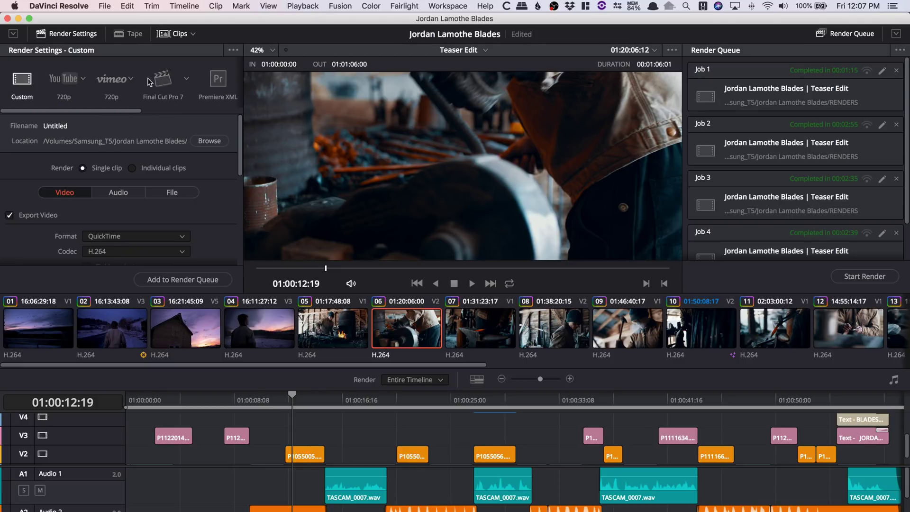